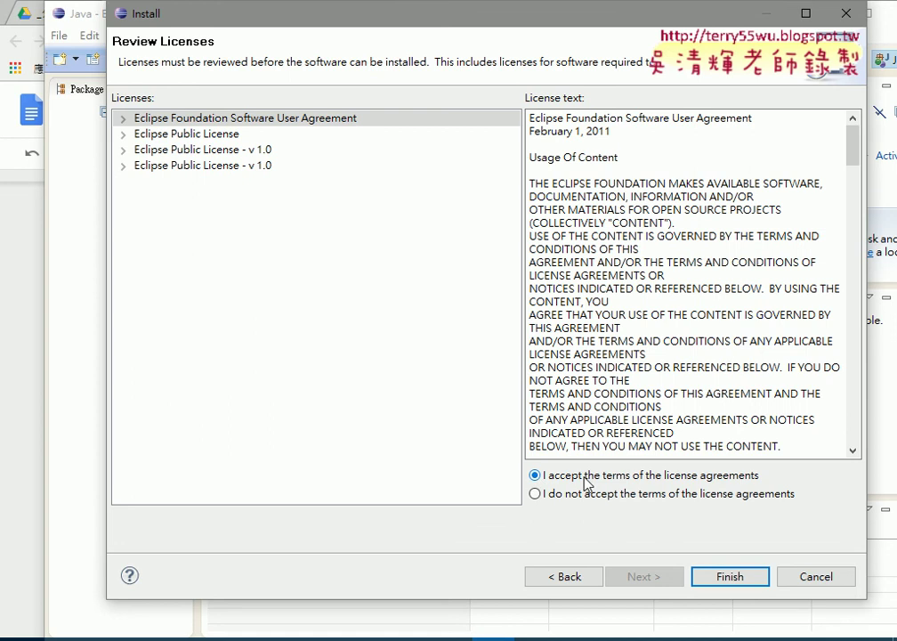
# Complete the install wizard with the license agreements accepted to start the PyDev installation.
pyautogui.click(735, 577)
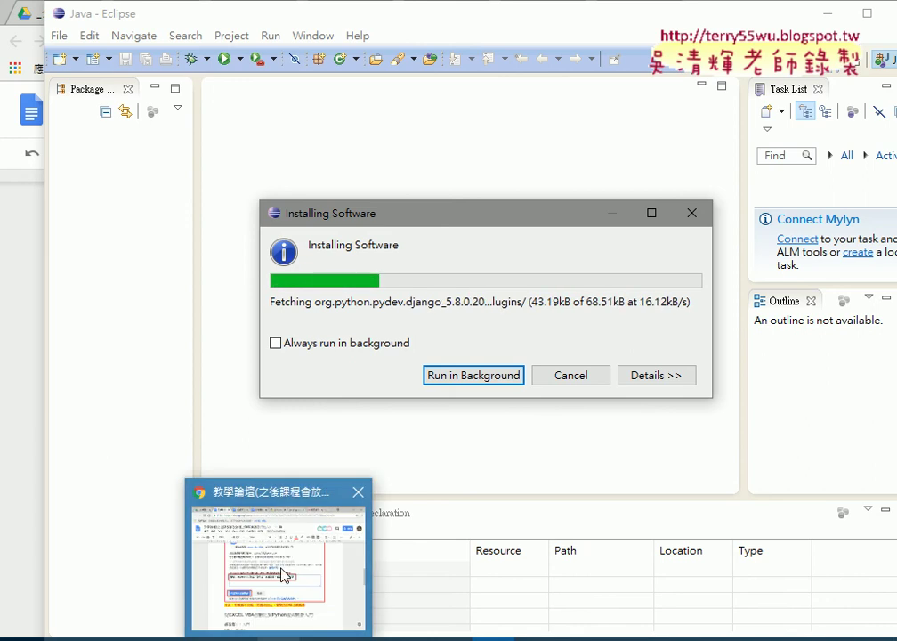
# Switch to Chrome and review the project creation section (4.新增專案) of the document 01建置Python開發環境與程式測試.
pyautogui.click(285, 570)
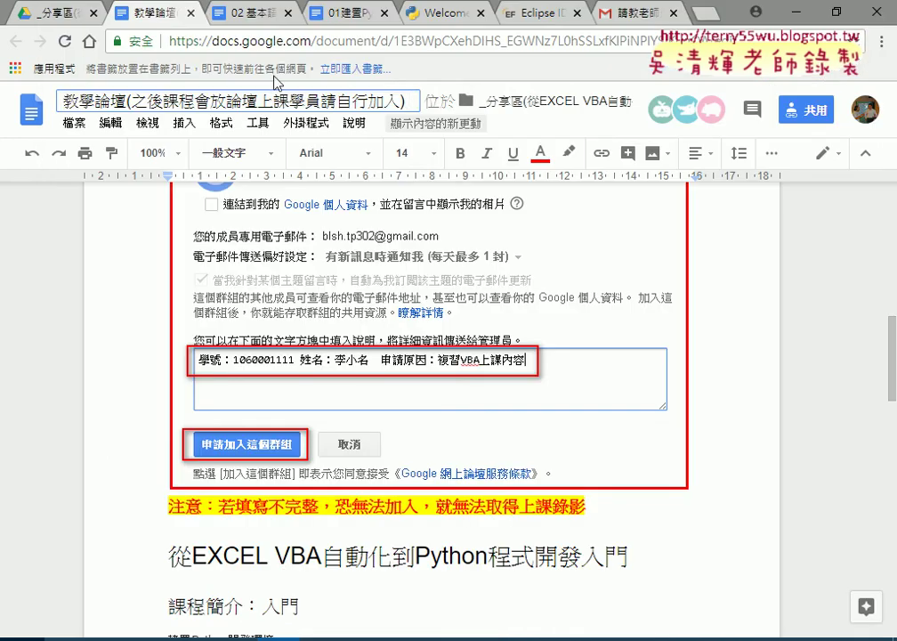
pyautogui.click(343, 12)
pyautogui.scroll(15, 376, 260)
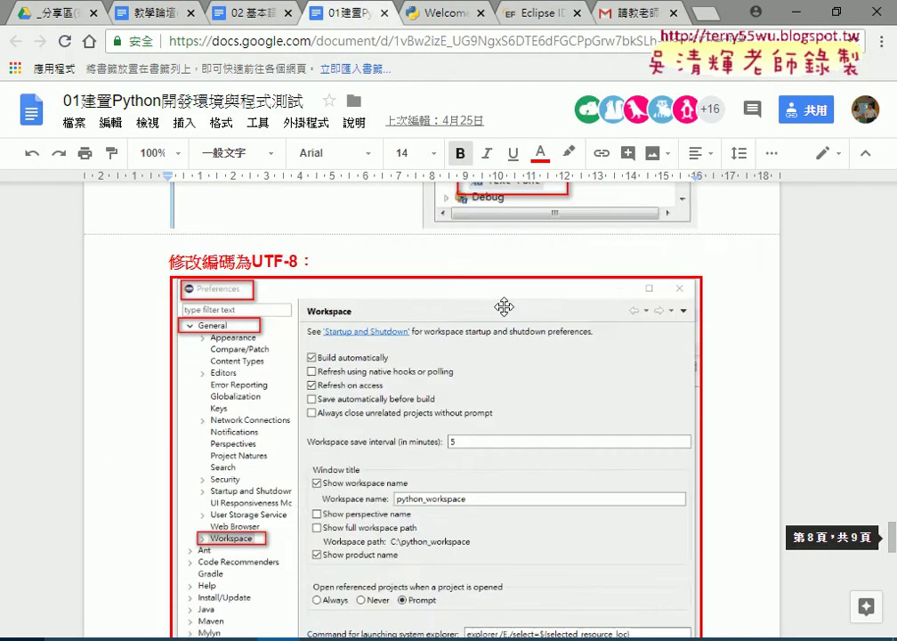
pyautogui.scroll(10, 587, 340)
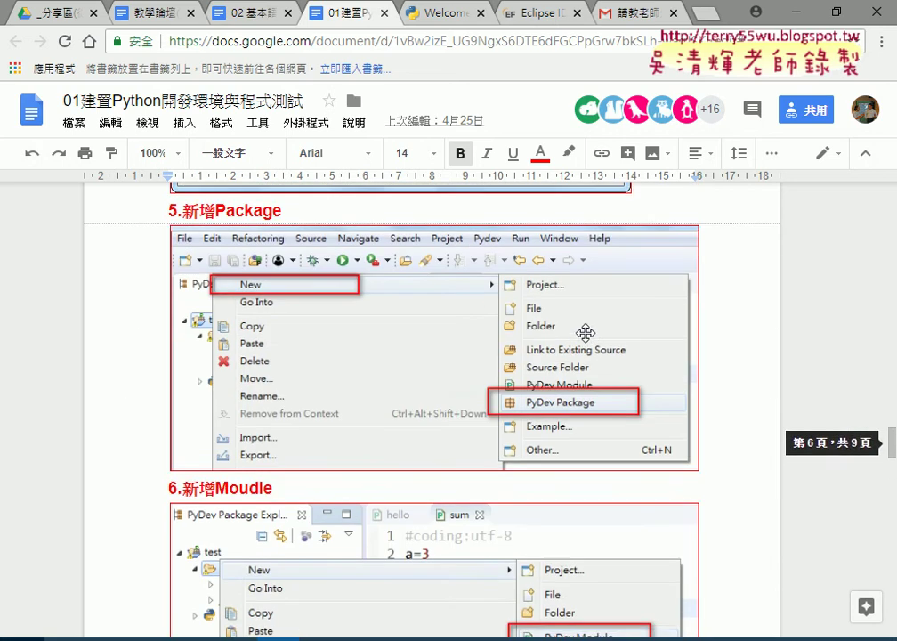
pyautogui.scroll(5, 585, 333)
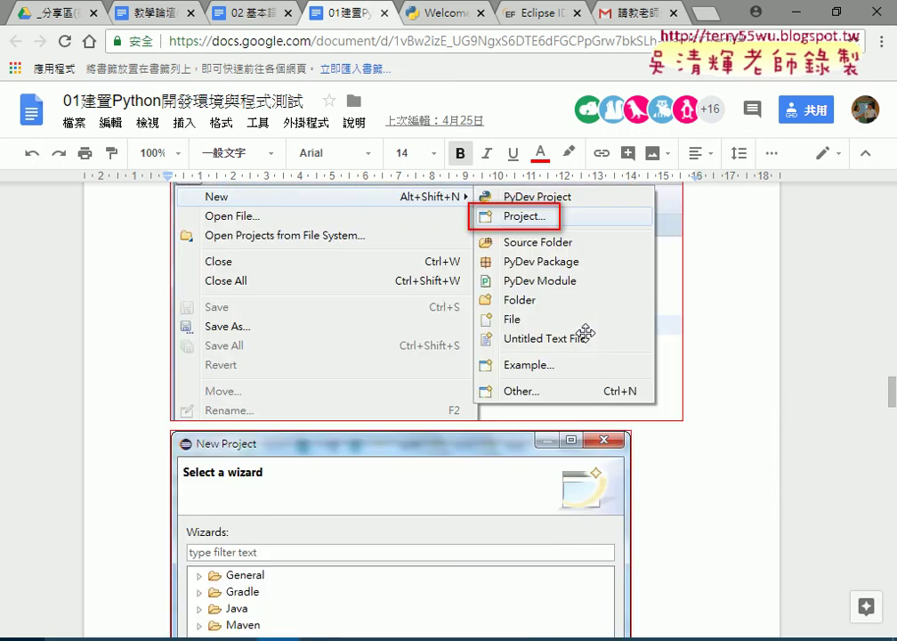
pyautogui.scroll(2, 585, 333)
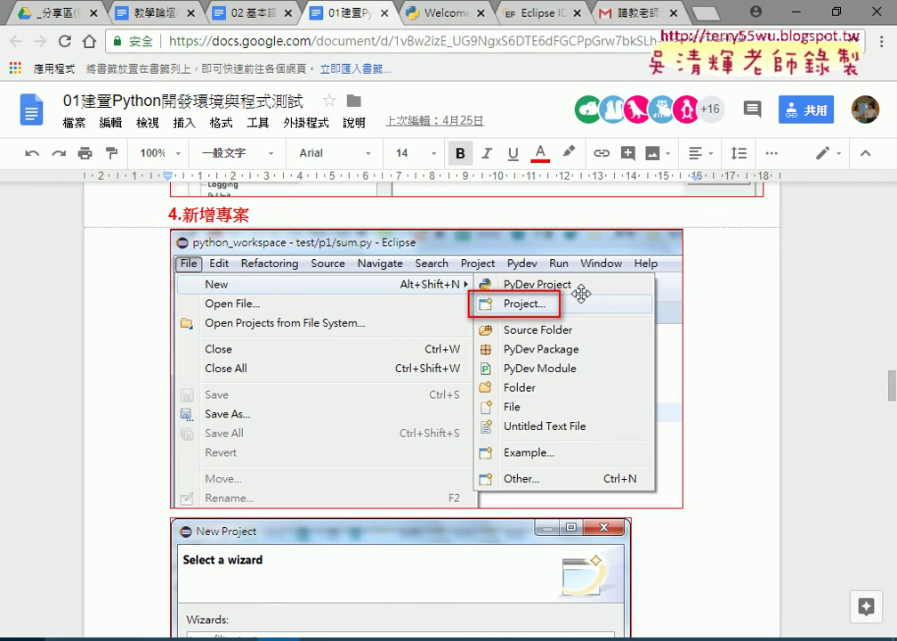
pyautogui.scroll(2, 580, 295)
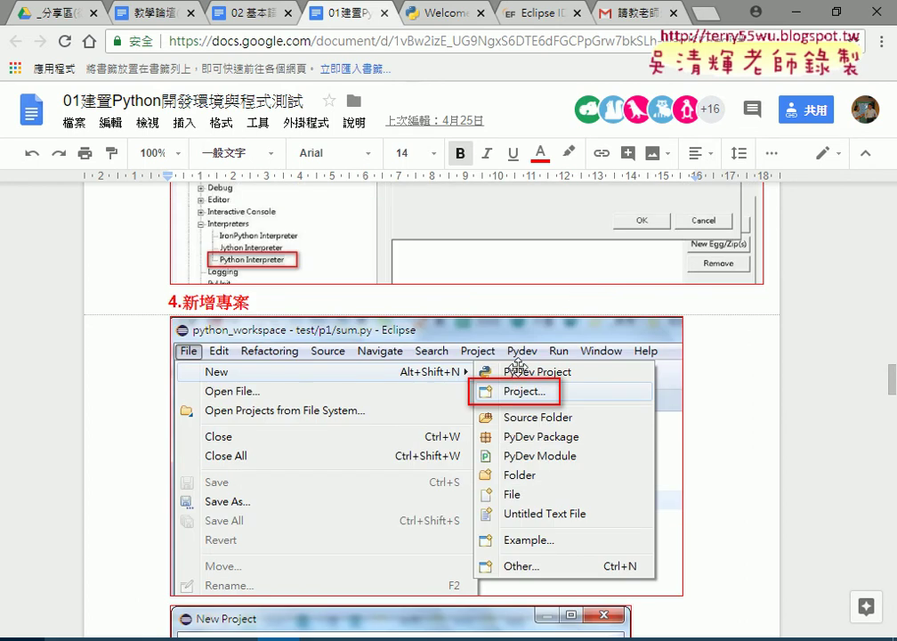
pyautogui.scroll(-8, 530, 381)
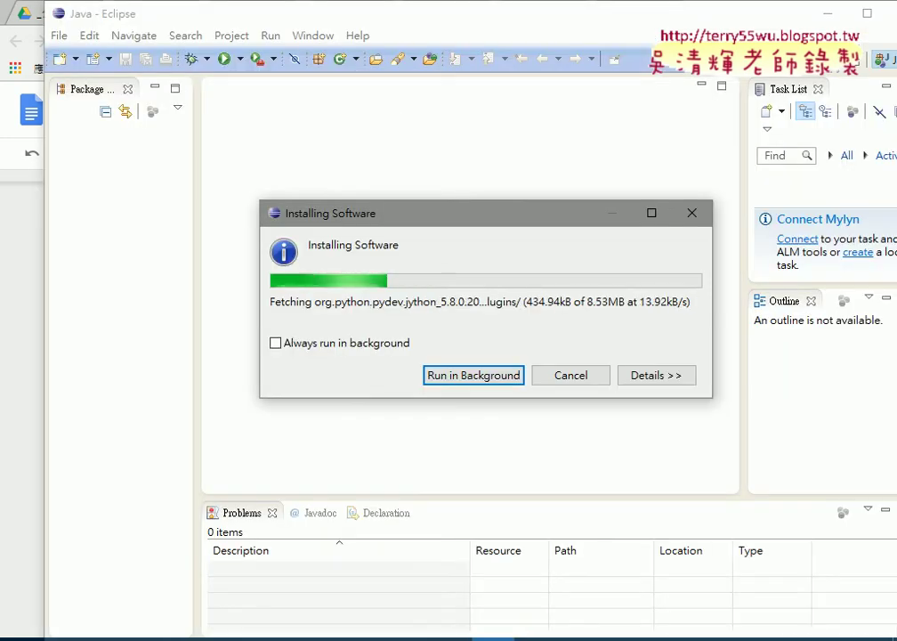
# Return to the setup guide in Chrome and examine section 3 on setting the Python path.
pyautogui.click(4, 492)
pyautogui.scroll(4, 4, 492)
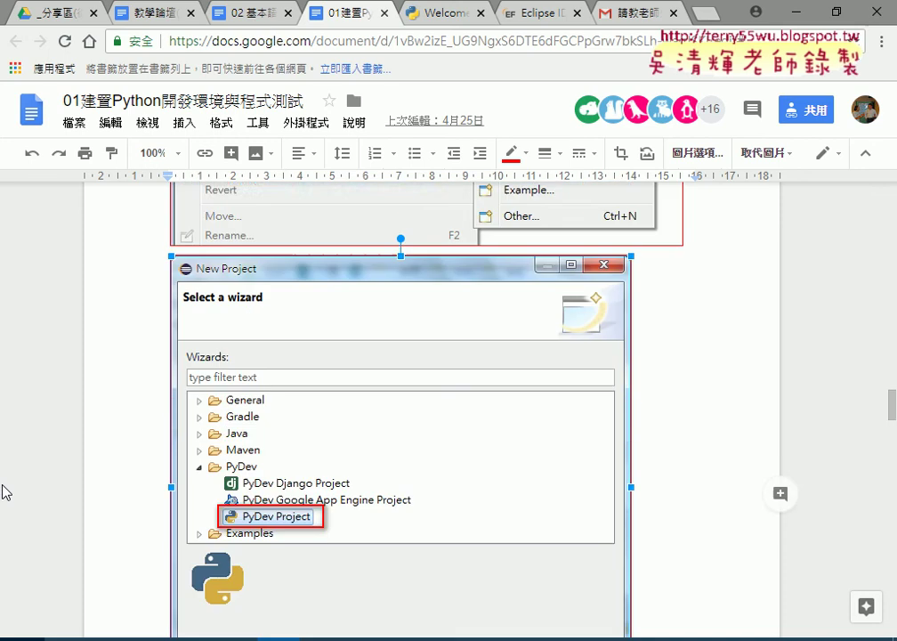
pyautogui.scroll(10, 6, 492)
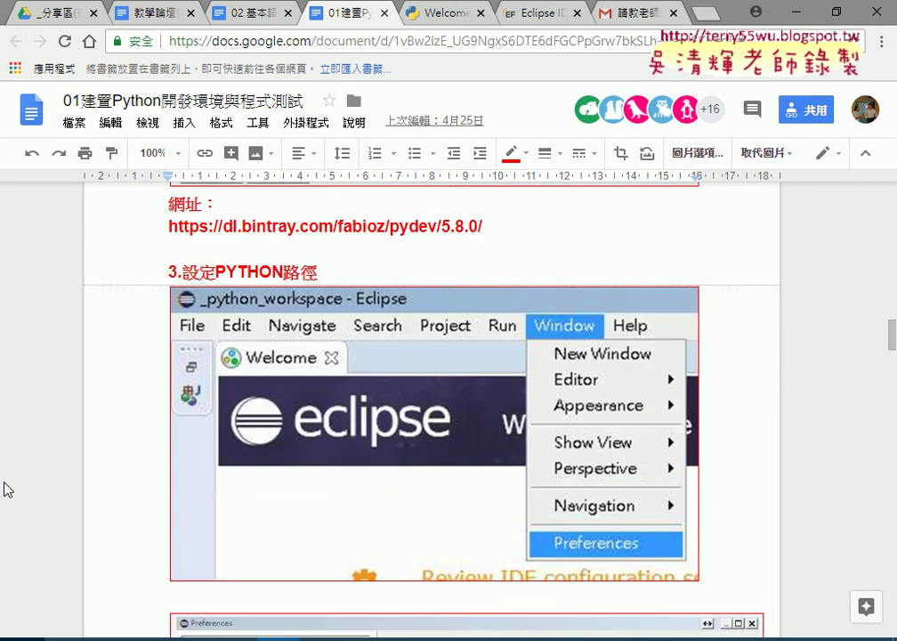
pyautogui.scroll(2, 3, 489)
pyautogui.scroll(-1, 491, 418)
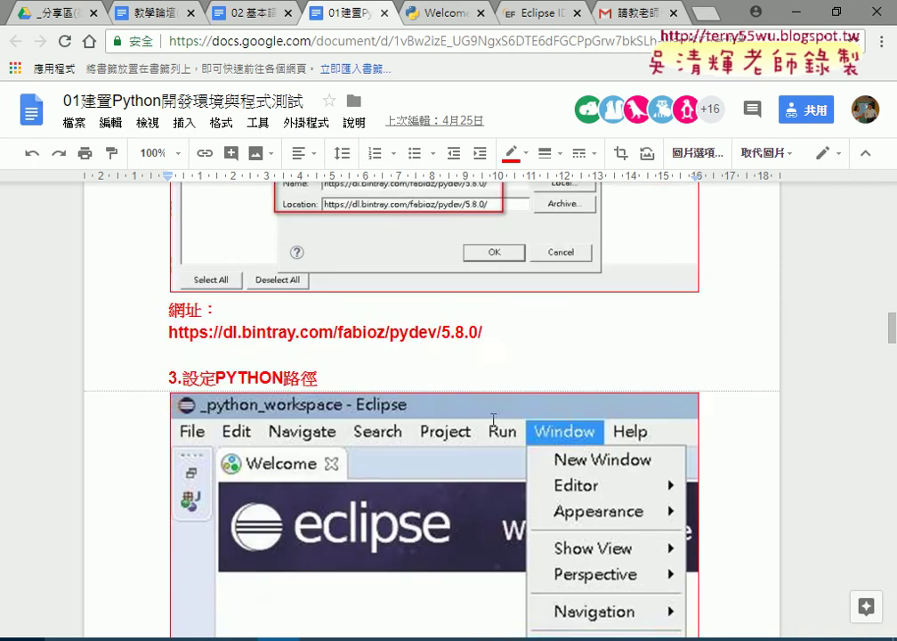
pyautogui.scroll(-2, 491, 421)
pyautogui.scroll(-1, 491, 422)
pyautogui.scroll(1, 491, 422)
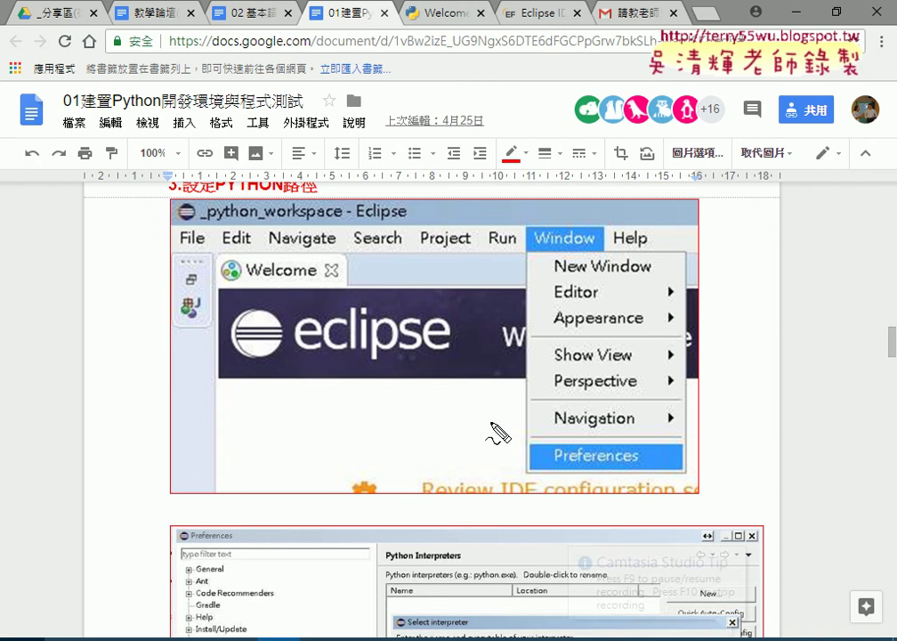
# Circle Window and Preferences in the guide's section 3 screenshot with the red pen and connect the two.
pyautogui.moveTo(534, 253); pyautogui.dragTo(630, 237)
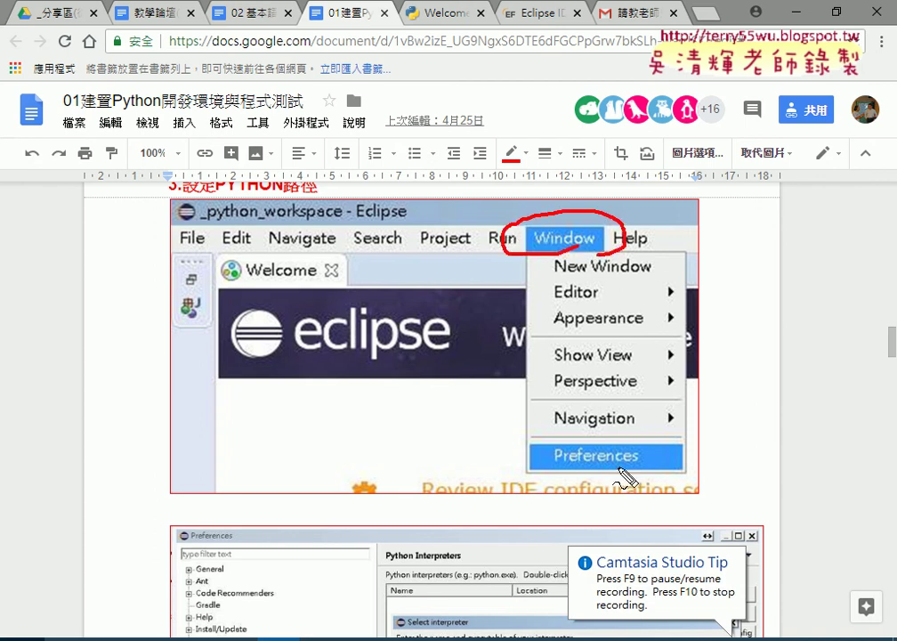
pyautogui.moveTo(605, 435)
pyautogui.mouseDown()
pyautogui.moveTo(534, 454)
pyautogui.moveTo(614, 428)
pyautogui.mouseUp()
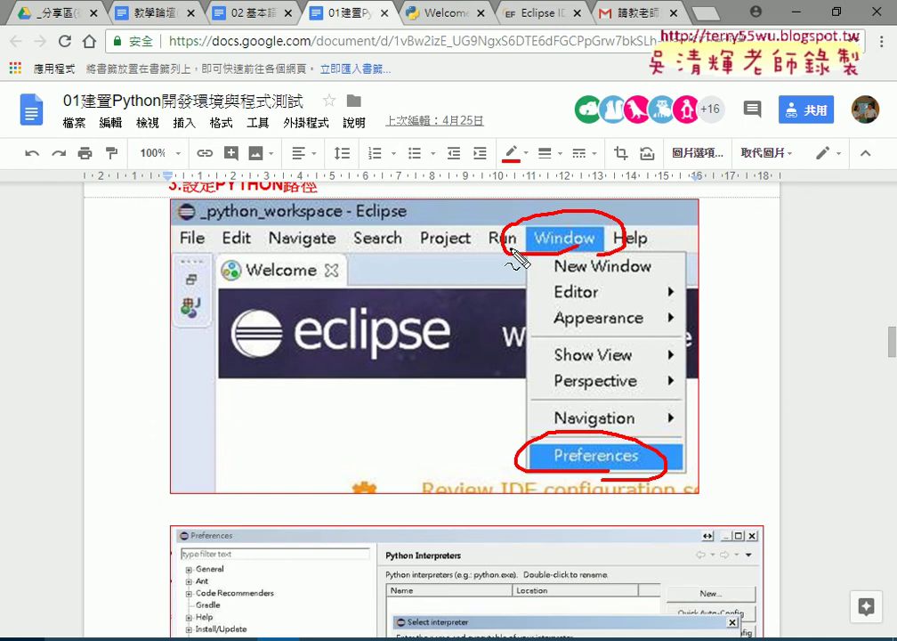
pyautogui.moveTo(502, 249)
pyautogui.mouseDown()
pyautogui.moveTo(436, 372)
pyautogui.moveTo(509, 436)
pyautogui.moveTo(505, 459)
pyautogui.mouseUp()
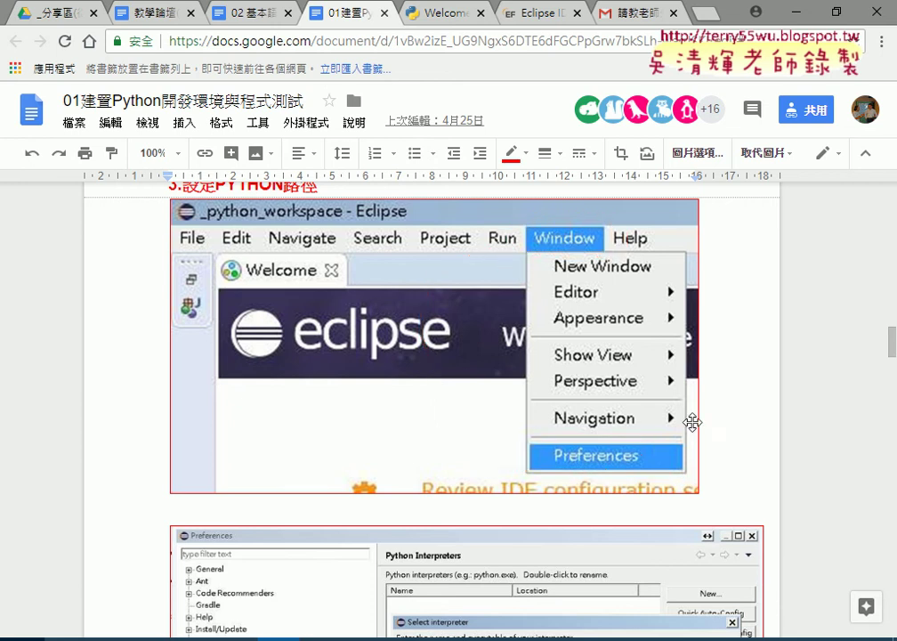
# Mark the Preferences title, the PyDev Python Interpreter path and New in the guide's Preferences screenshot, and clear the pen marks.
pyautogui.scroll(-3, 727, 306)
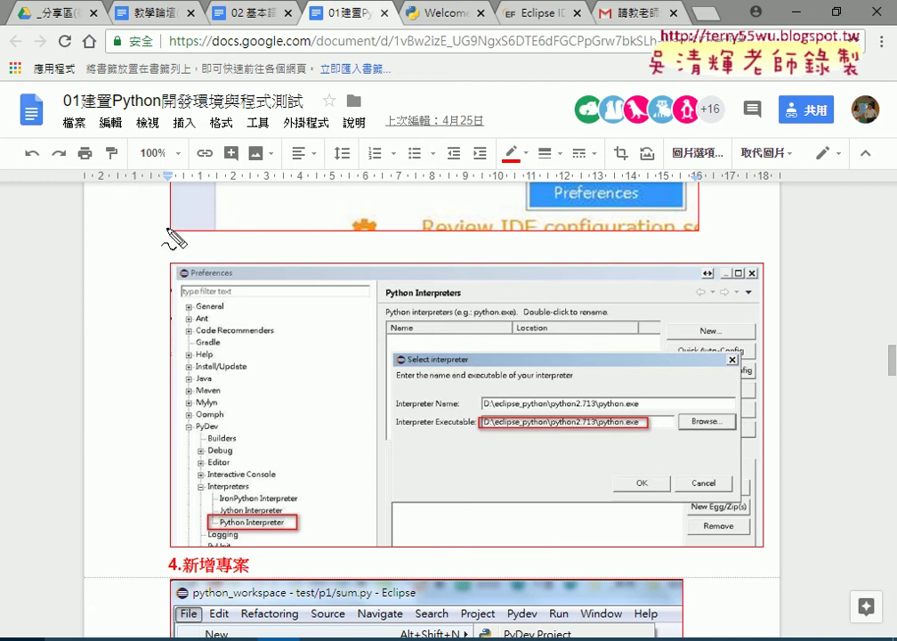
pyautogui.moveTo(258, 536)
pyautogui.mouseDown()
pyautogui.moveTo(176, 527)
pyautogui.moveTo(228, 390)
pyautogui.moveTo(251, 564)
pyautogui.mouseUp()
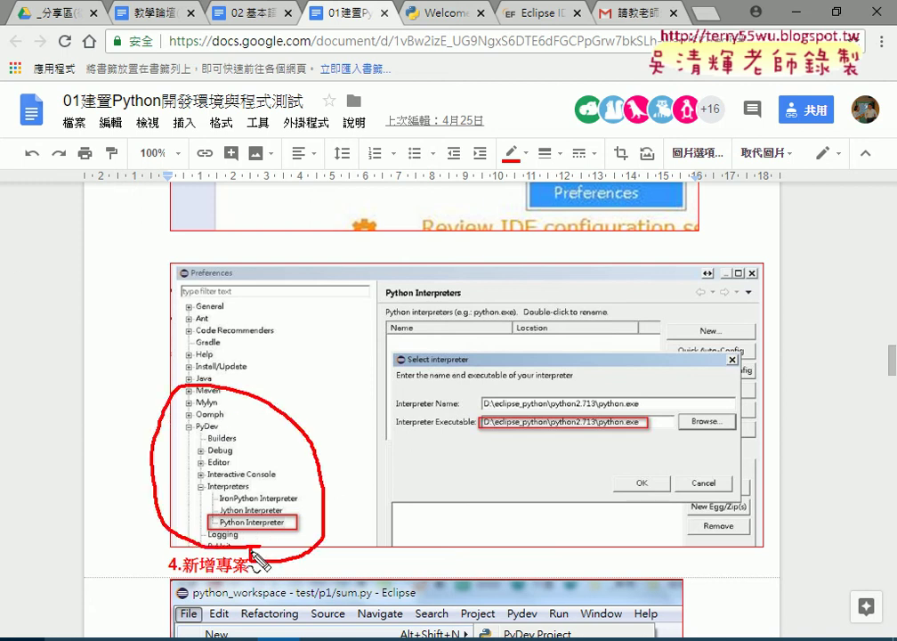
pyautogui.moveTo(234, 278); pyautogui.dragTo(223, 286)
pyautogui.moveTo(197, 426); pyautogui.dragTo(218, 425)
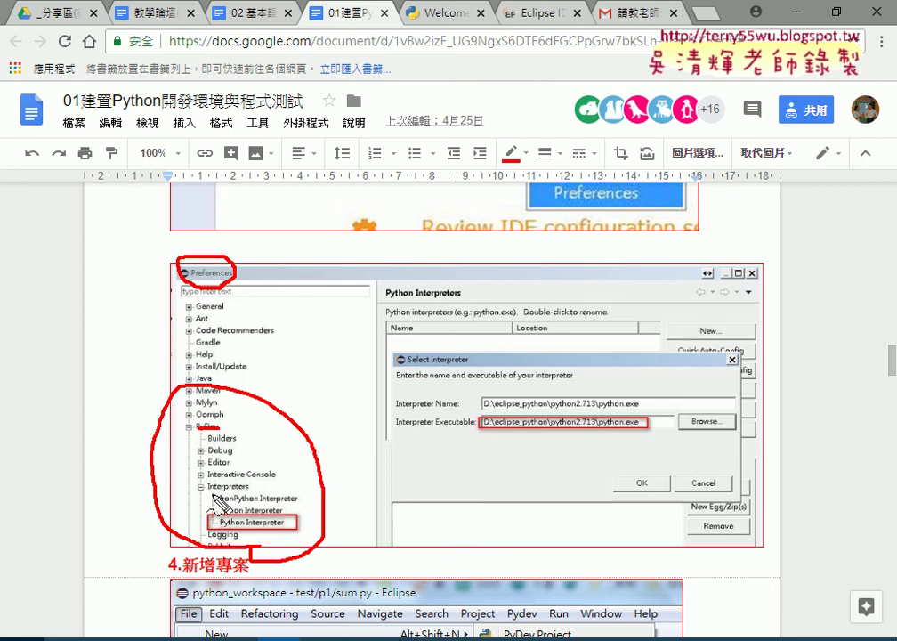
pyautogui.moveTo(202, 488); pyautogui.dragTo(248, 488)
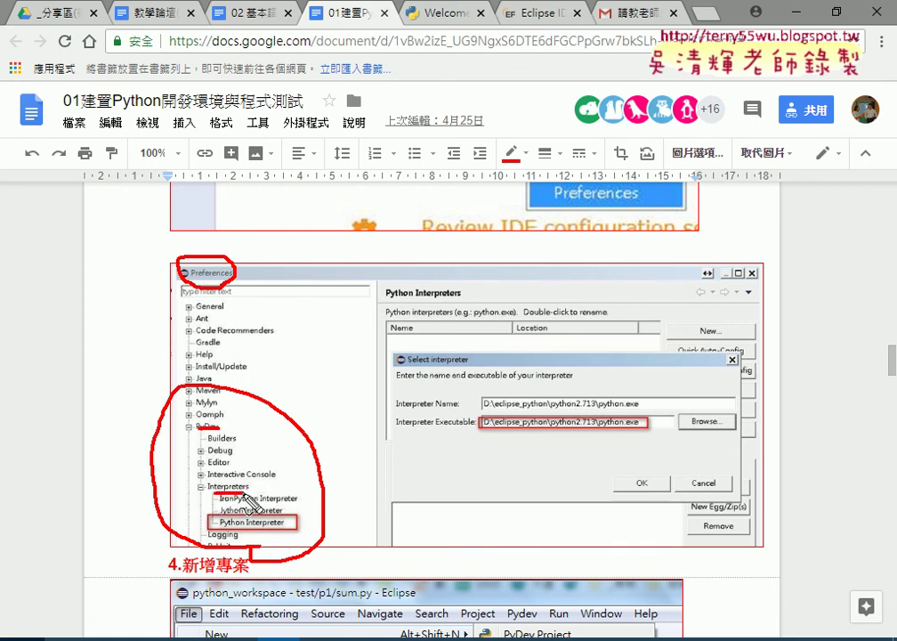
pyautogui.moveTo(175, 489); pyautogui.dragTo(207, 516)
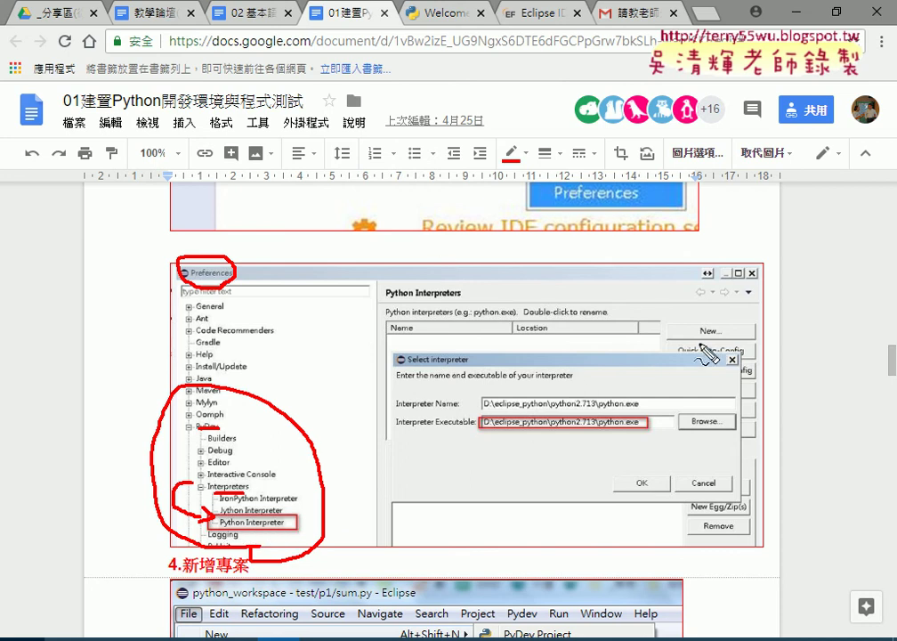
pyautogui.moveTo(723, 322)
pyautogui.mouseDown()
pyautogui.moveTo(703, 343)
pyautogui.moveTo(721, 324)
pyautogui.mouseUp()
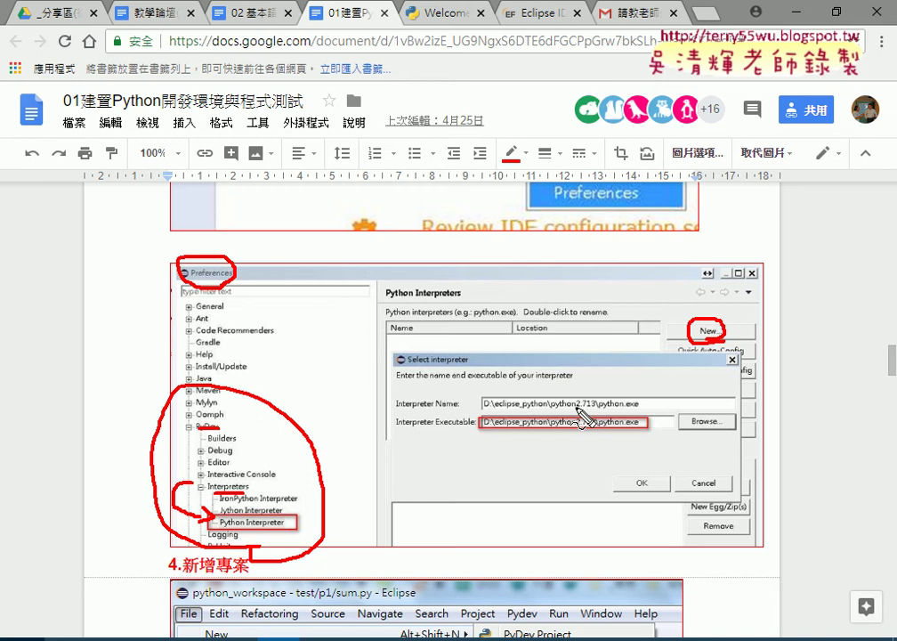
pyautogui.press('Escape')
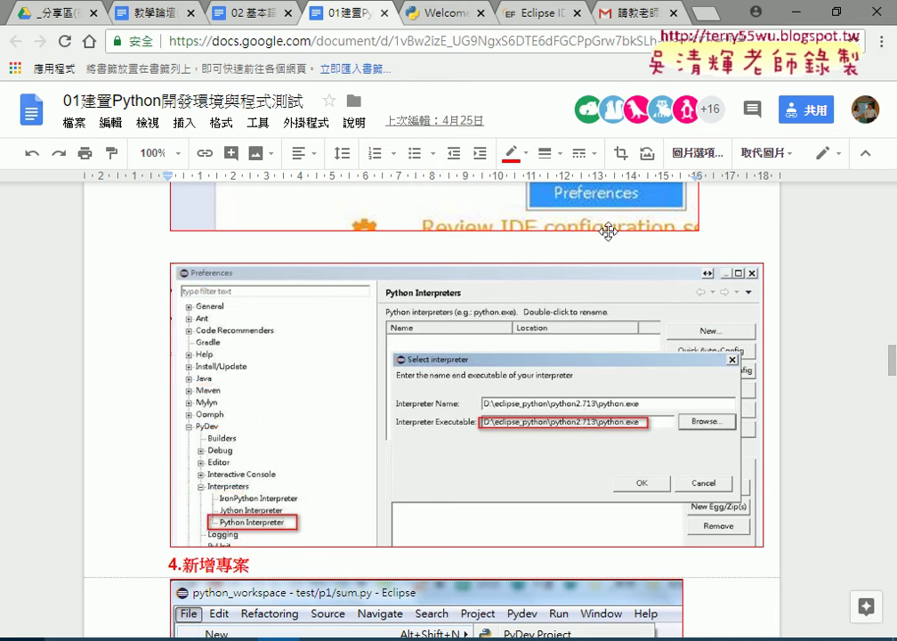
# Check the PyDev installation progress in Eclipse and review the guide's sections on adding a project, package and module.
pyautogui.click(503, 637)
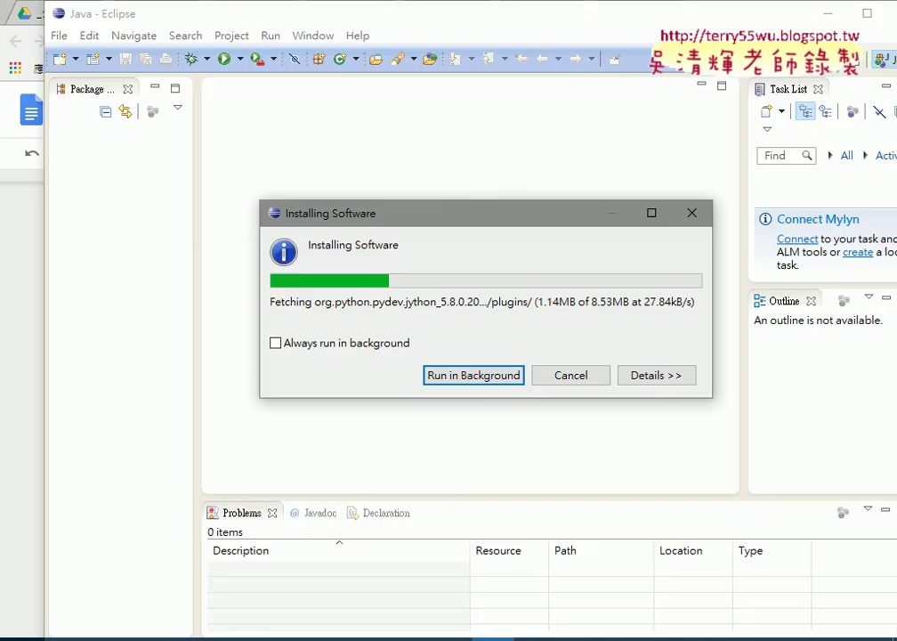
pyautogui.click(26, 370)
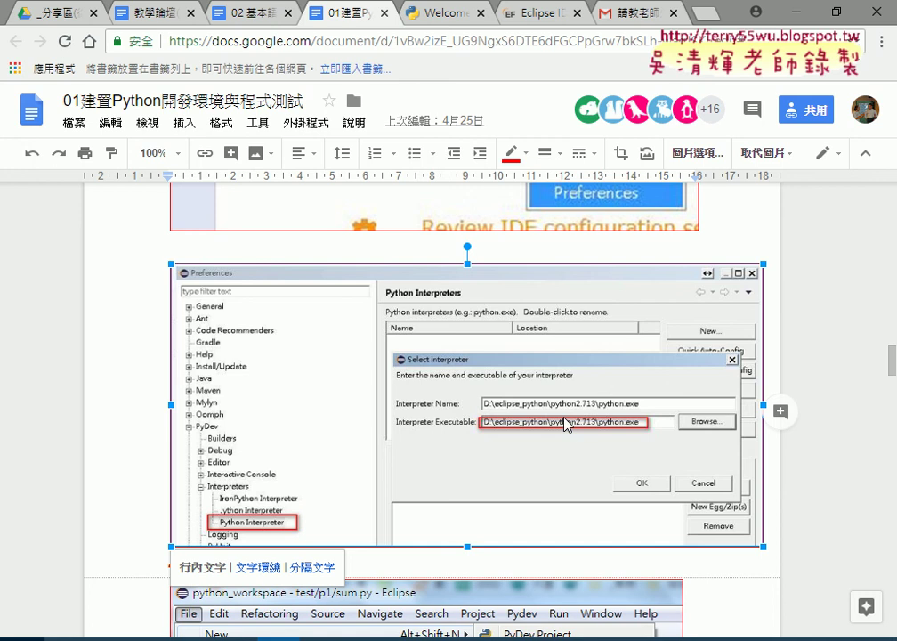
pyautogui.scroll(-1, 564, 424)
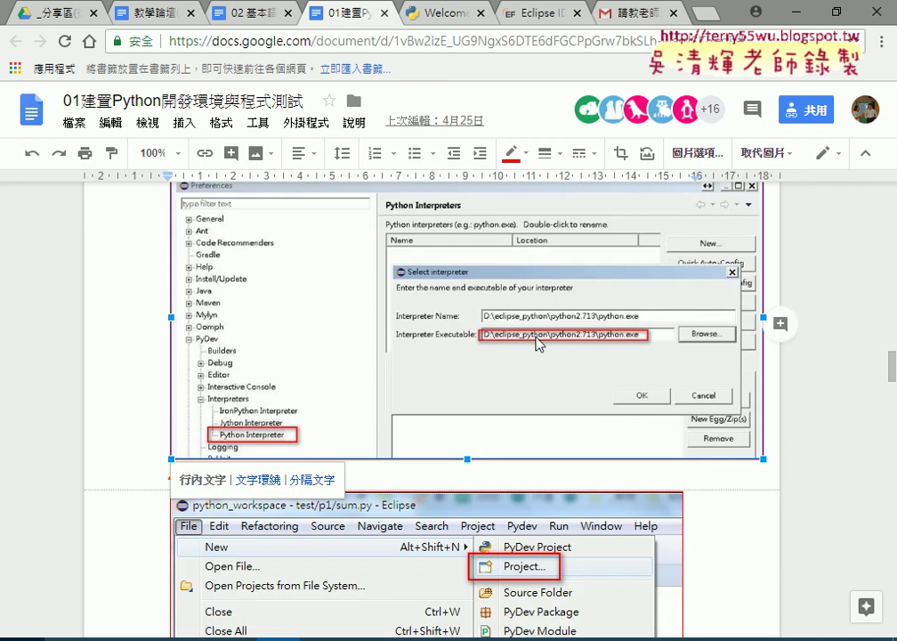
pyautogui.scroll(-3, 546, 330)
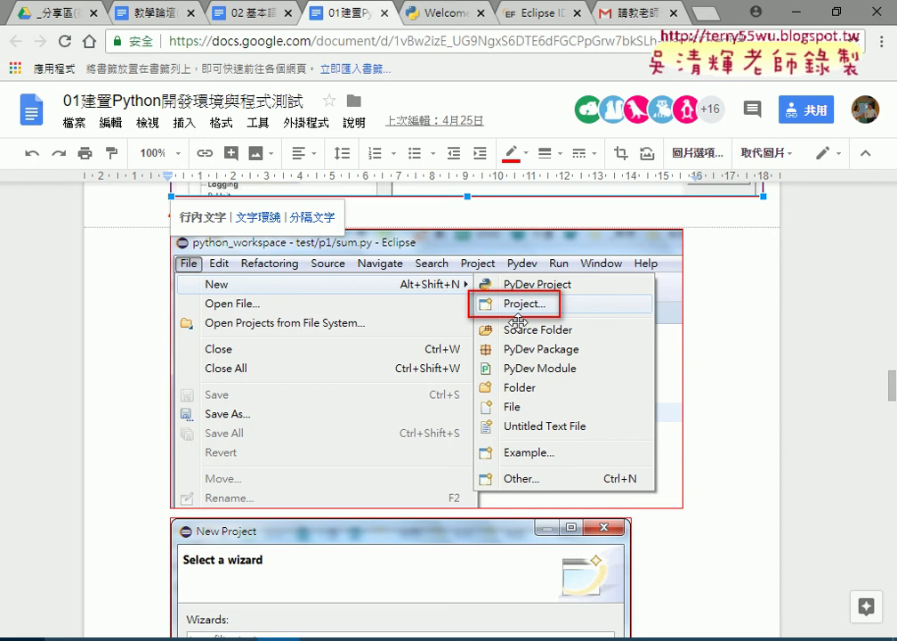
pyautogui.scroll(-5, 518, 321)
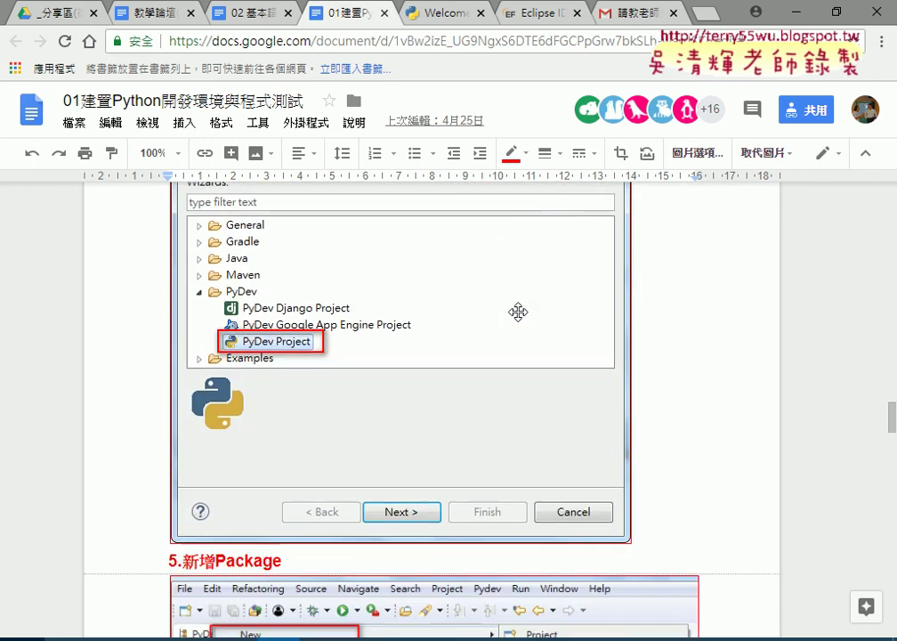
pyautogui.scroll(-5, 518, 311)
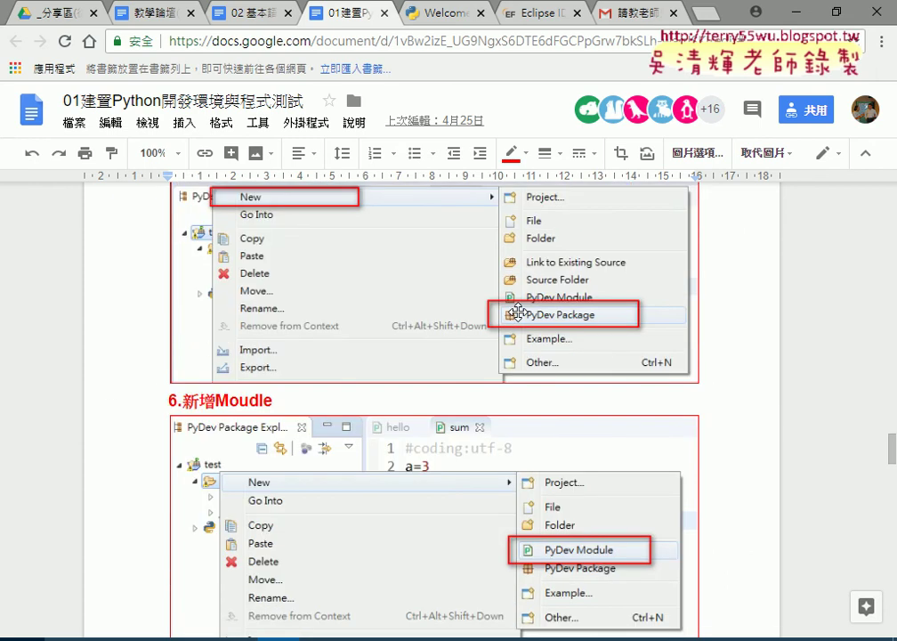
# Switch to the python_workspace2 Eclipse window and open the PyDev Python Interpreter preferences.
pyautogui.hotkey('alt', 'Tab')
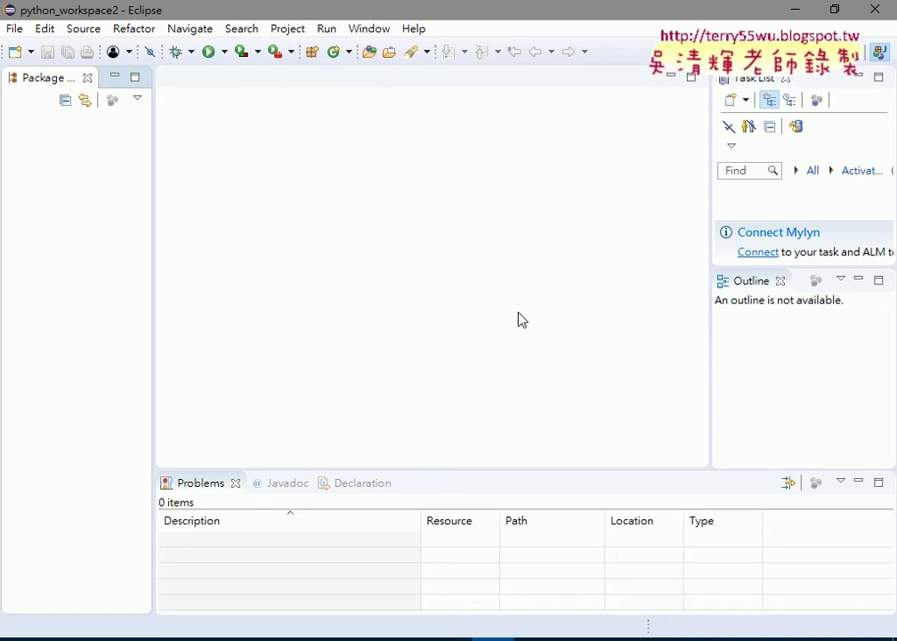
pyautogui.click(361, 30)
pyautogui.click(343, 182)
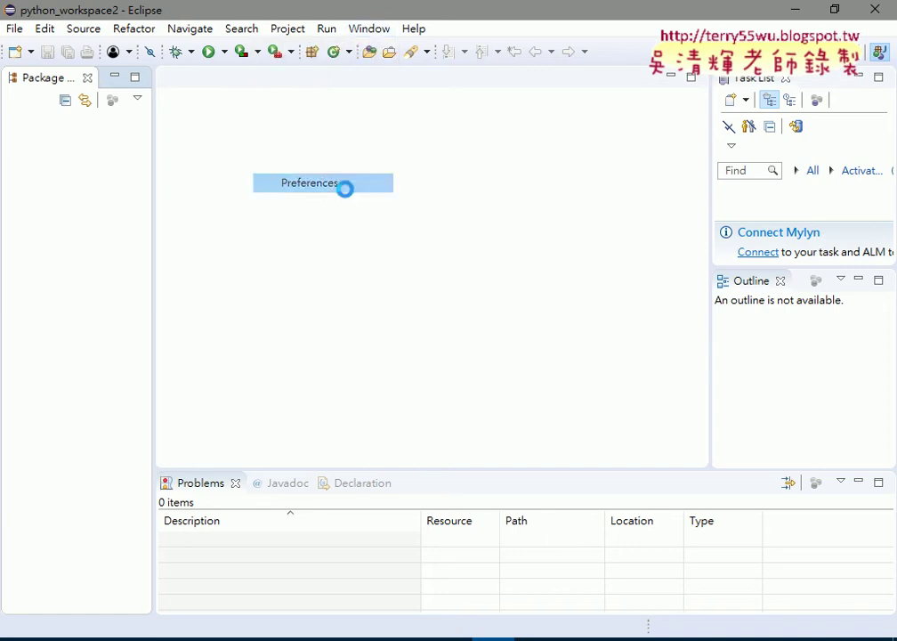
pyautogui.click(218, 229)
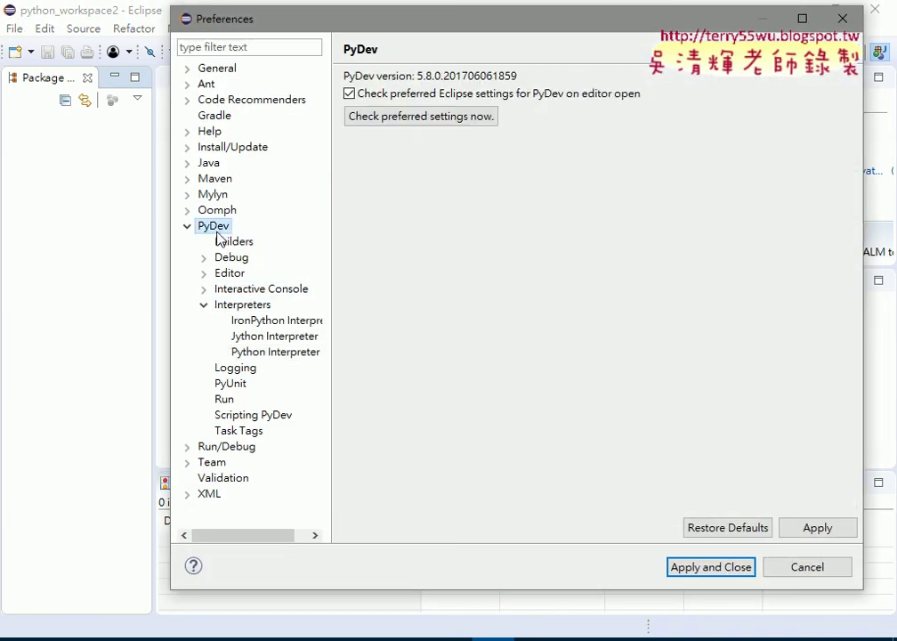
pyautogui.click(242, 305)
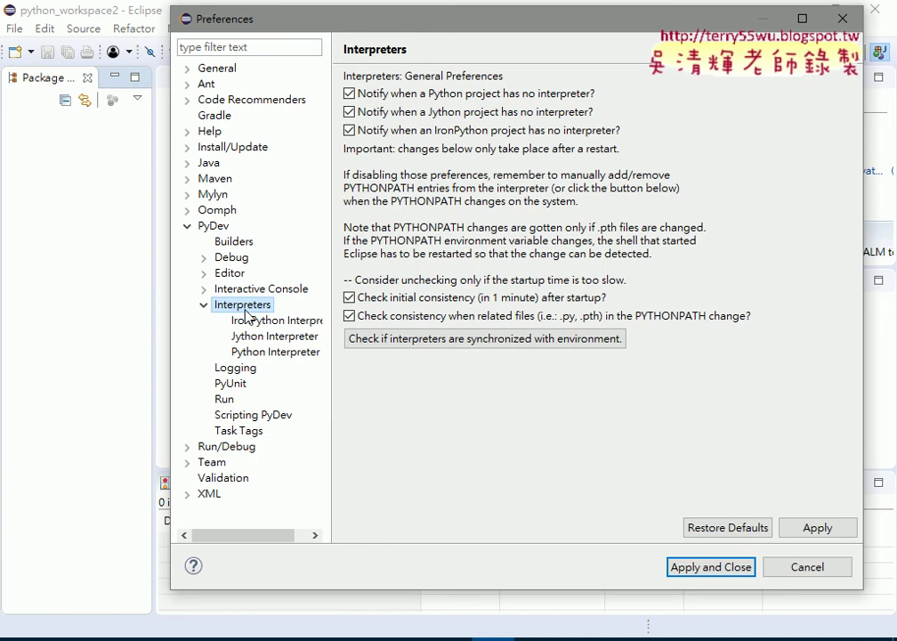
pyautogui.click(265, 355)
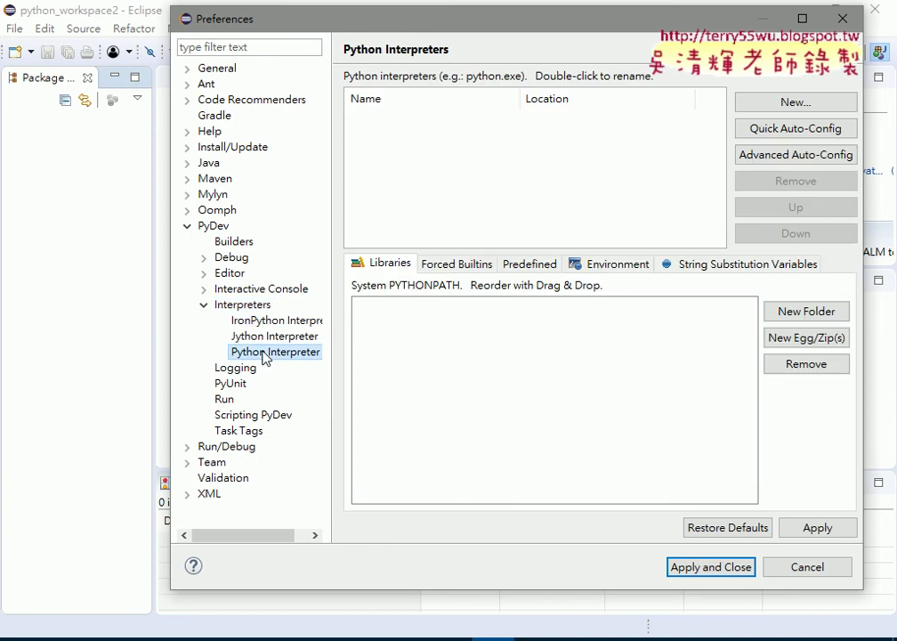
# Start a new Python interpreter entry and choose python.exe in the Python36-32 folder as its executable.
pyautogui.click(795, 102)
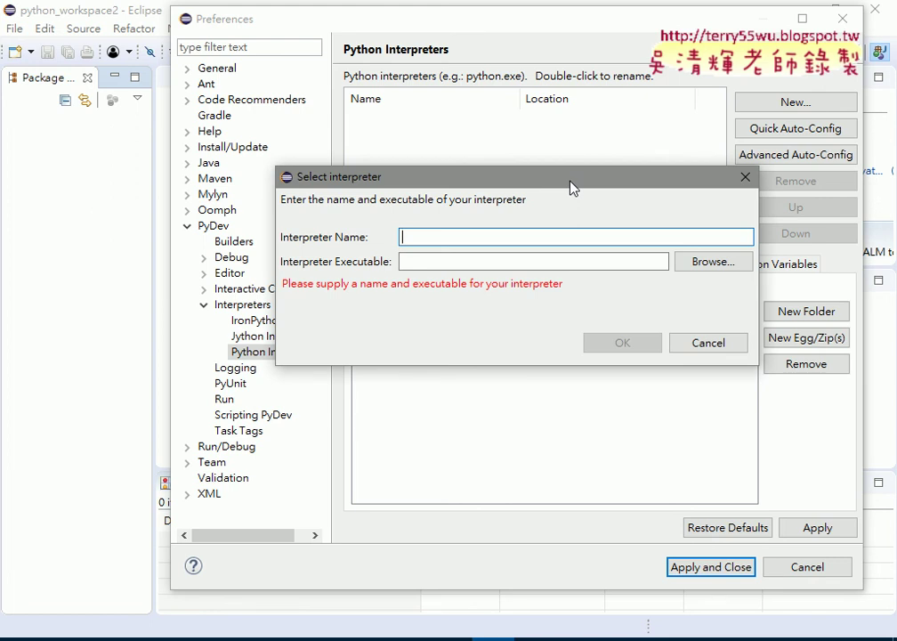
pyautogui.click(712, 265)
pyautogui.moveTo(580, 196); pyautogui.dragTo(480, 40)
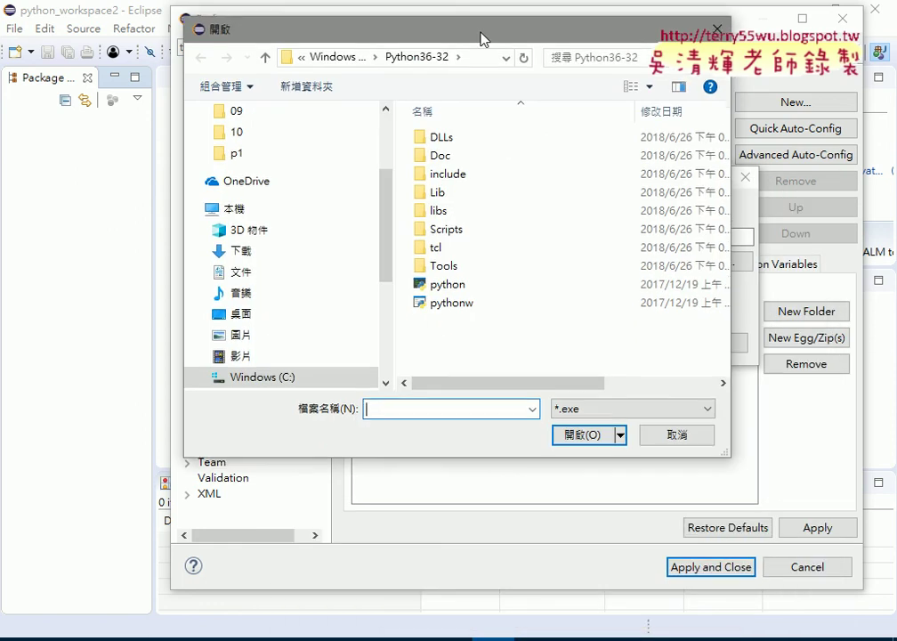
pyautogui.click(283, 386)
pyautogui.doubleClick(471, 374)
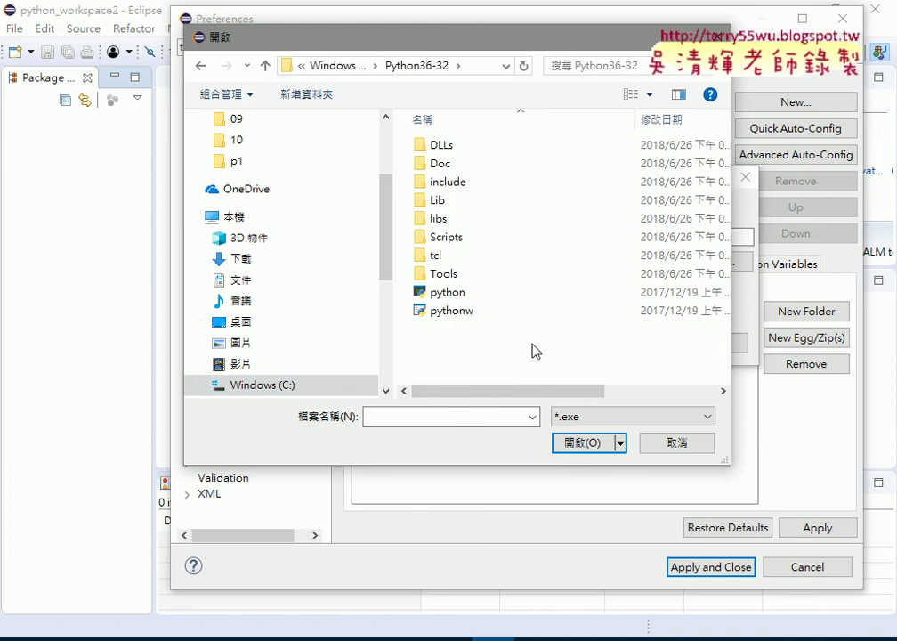
pyautogui.click(443, 296)
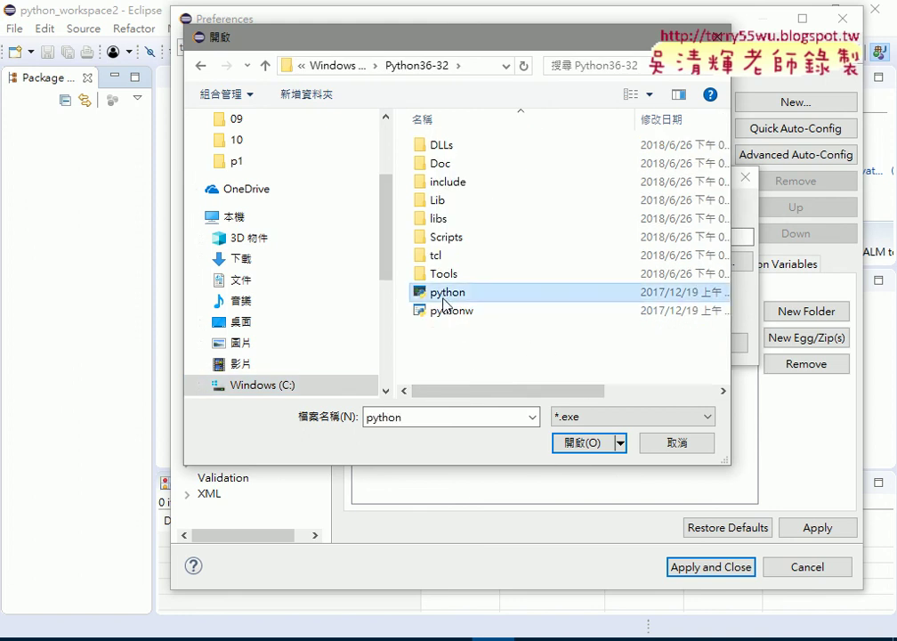
pyautogui.click(572, 445)
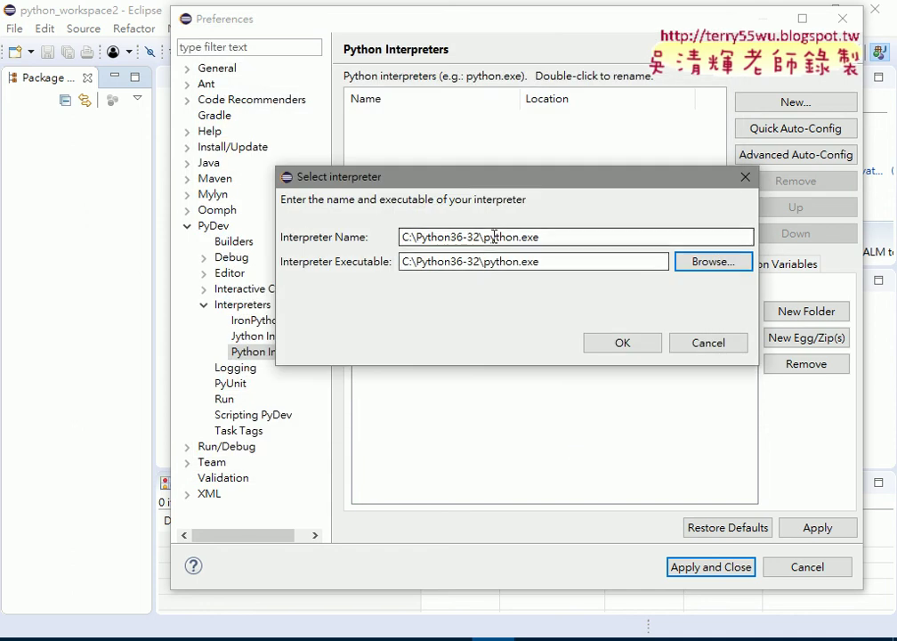
# Accept the new interpreter with all proposed Python36-32 folders added to the system PYTHONPATH, and apply the preferences.
pyautogui.click(624, 345)
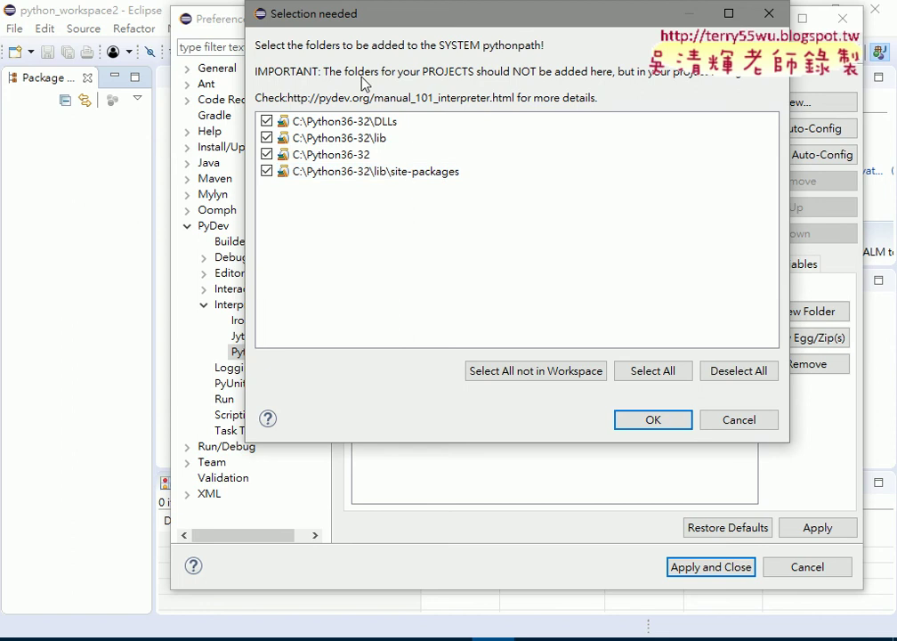
pyautogui.click(654, 420)
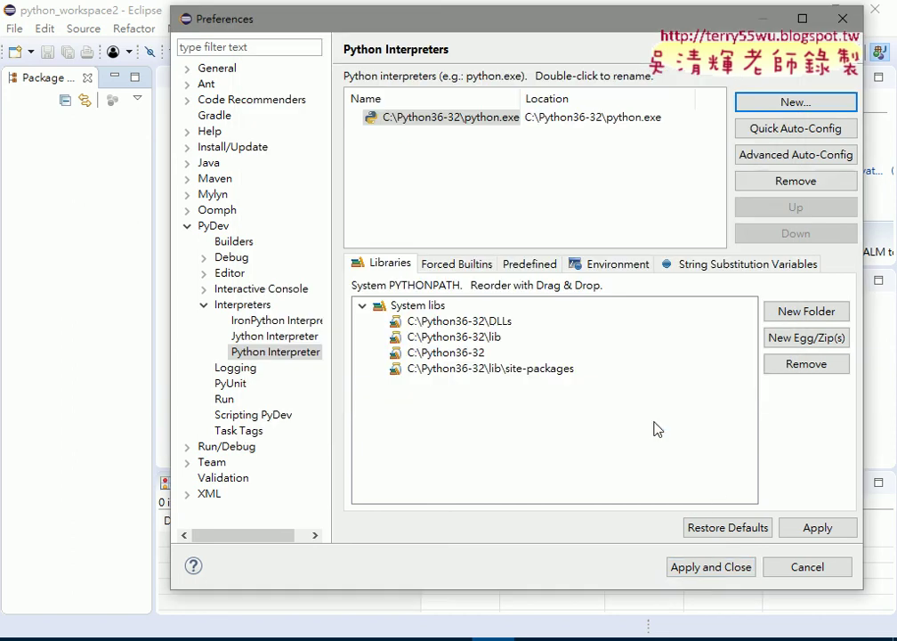
pyautogui.click(709, 568)
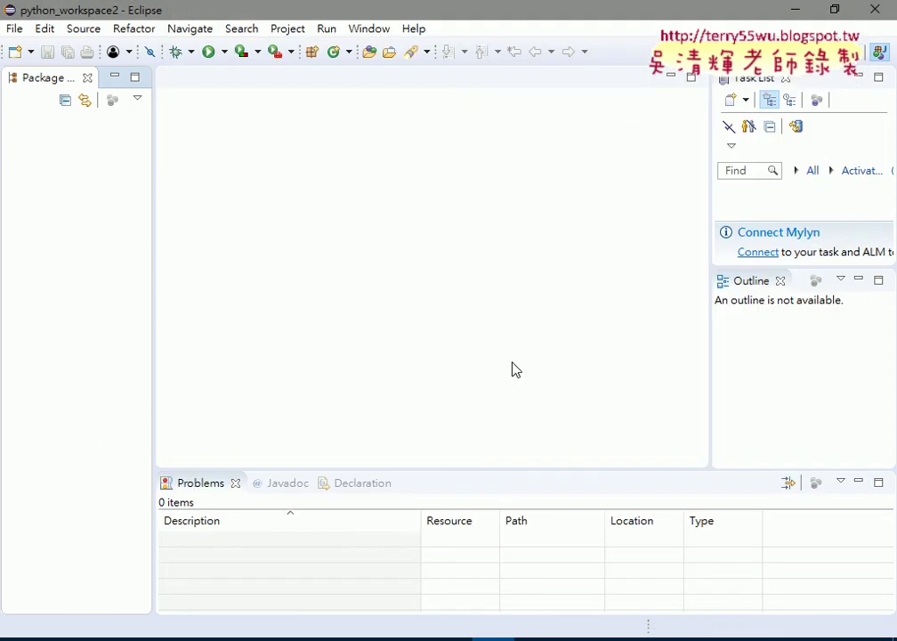
pyautogui.click(14, 29)
pyautogui.moveTo(28, 55)
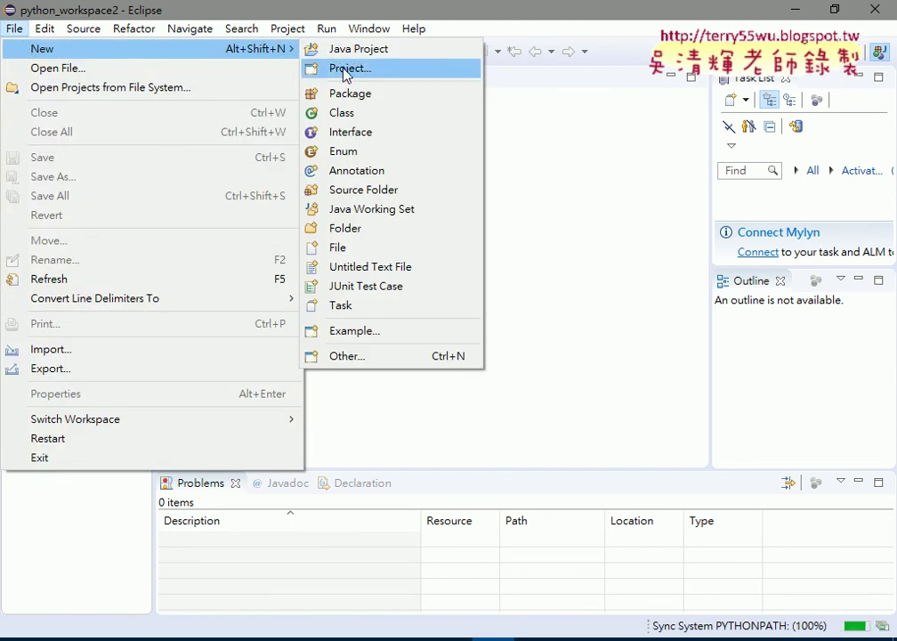
pyautogui.click(374, 357)
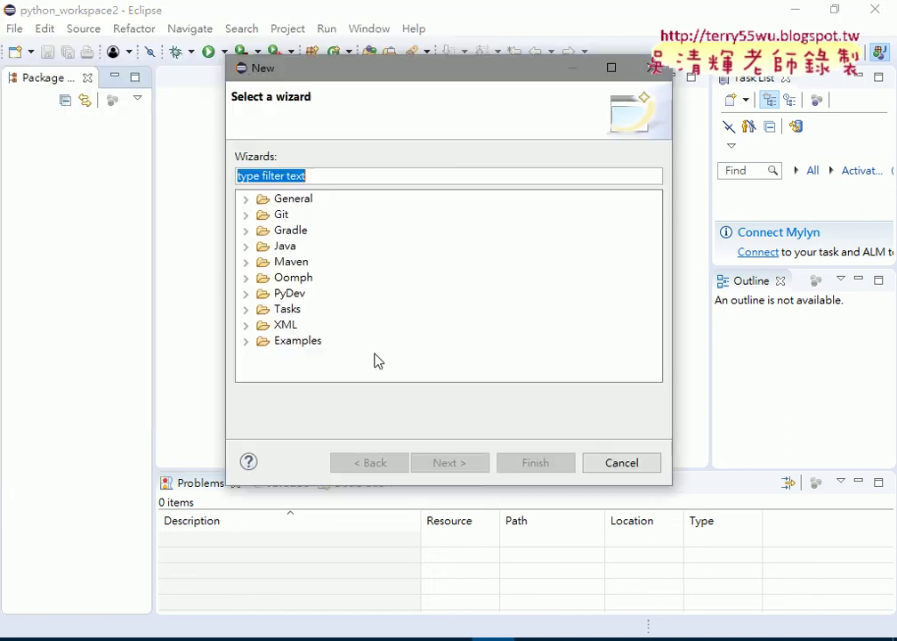
pyautogui.click(248, 295)
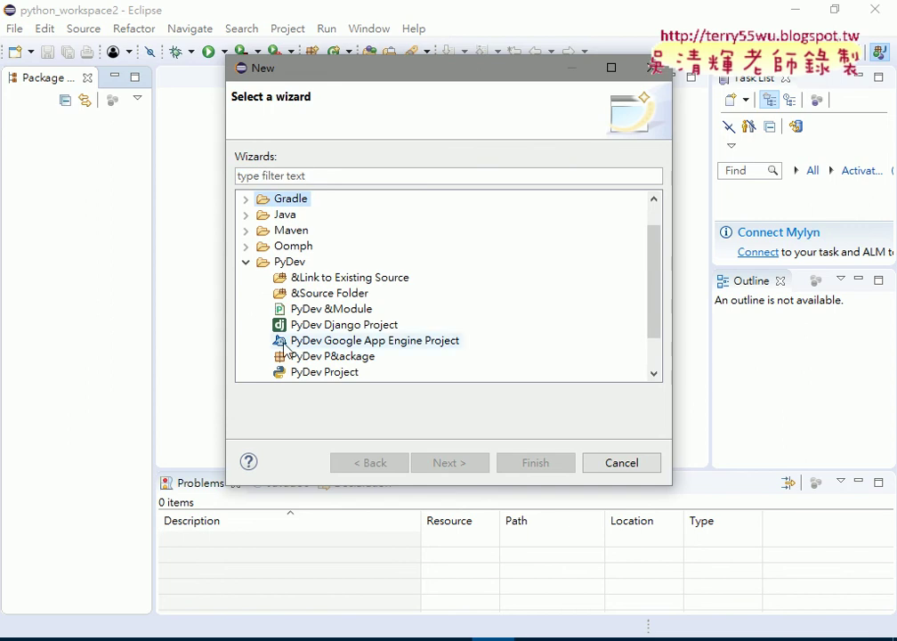
pyautogui.click(308, 373)
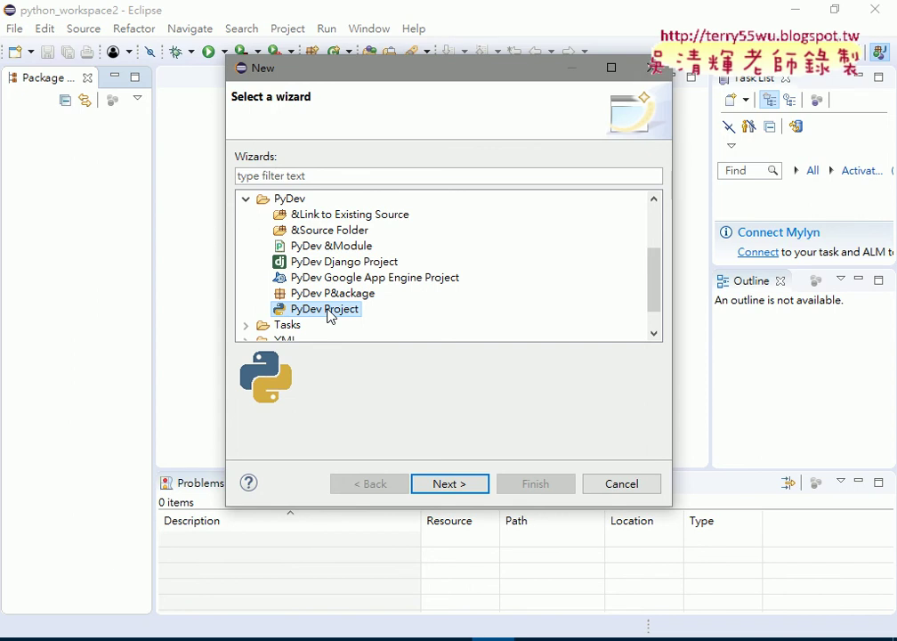
pyautogui.click(625, 484)
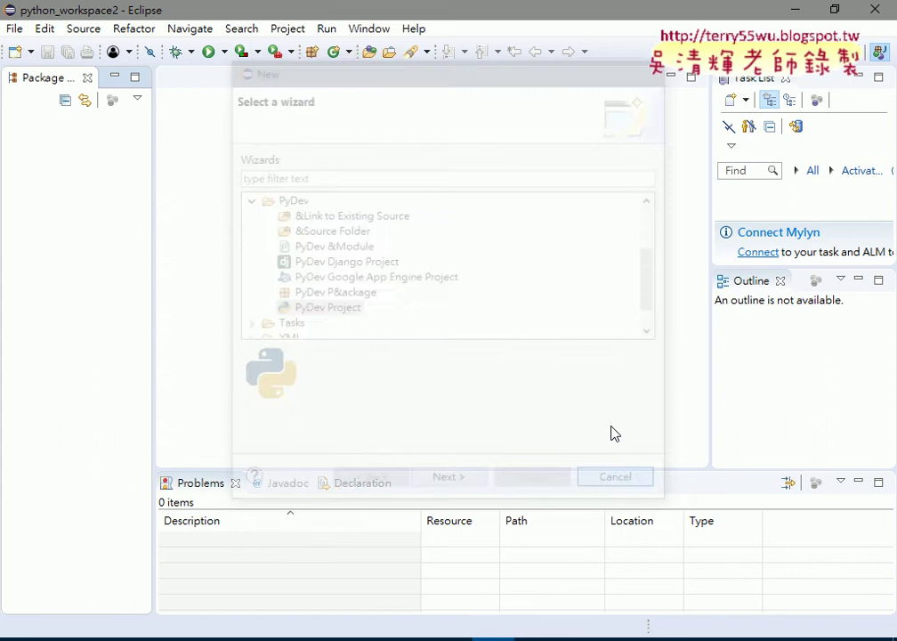
# Open the General Workspace page of the Eclipse preferences.
pyautogui.click(380, 34)
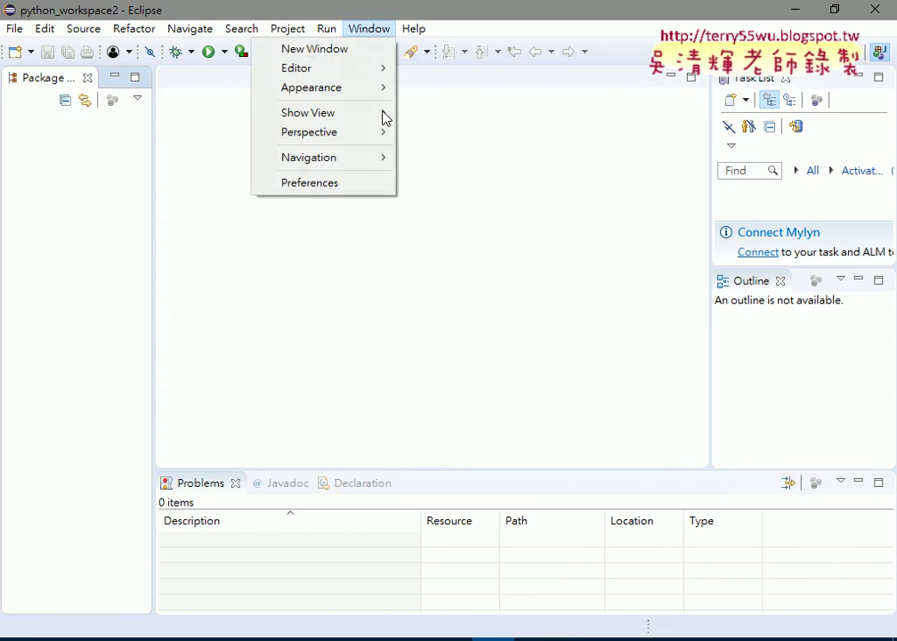
pyautogui.click(370, 185)
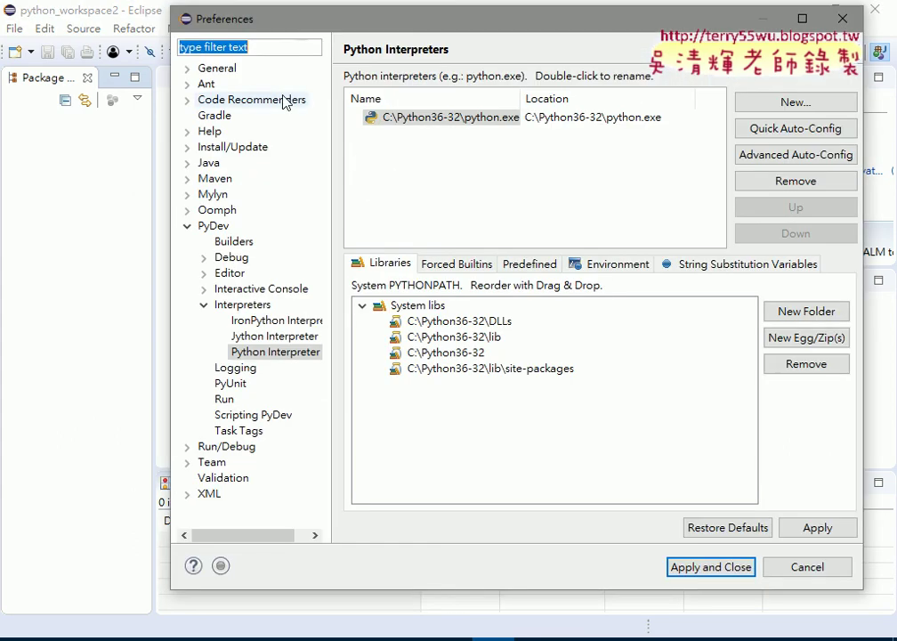
pyautogui.click(187, 68)
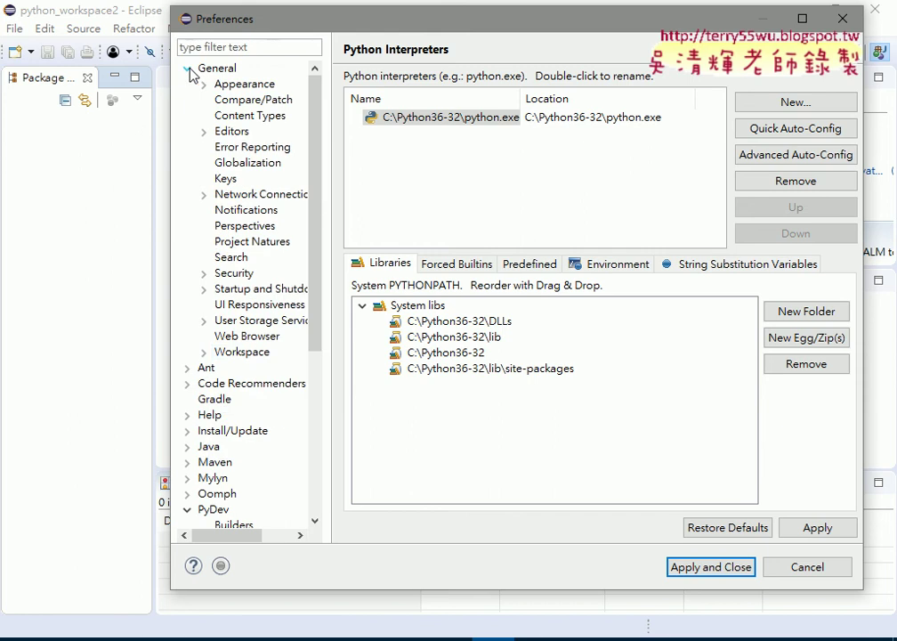
pyautogui.click(242, 351)
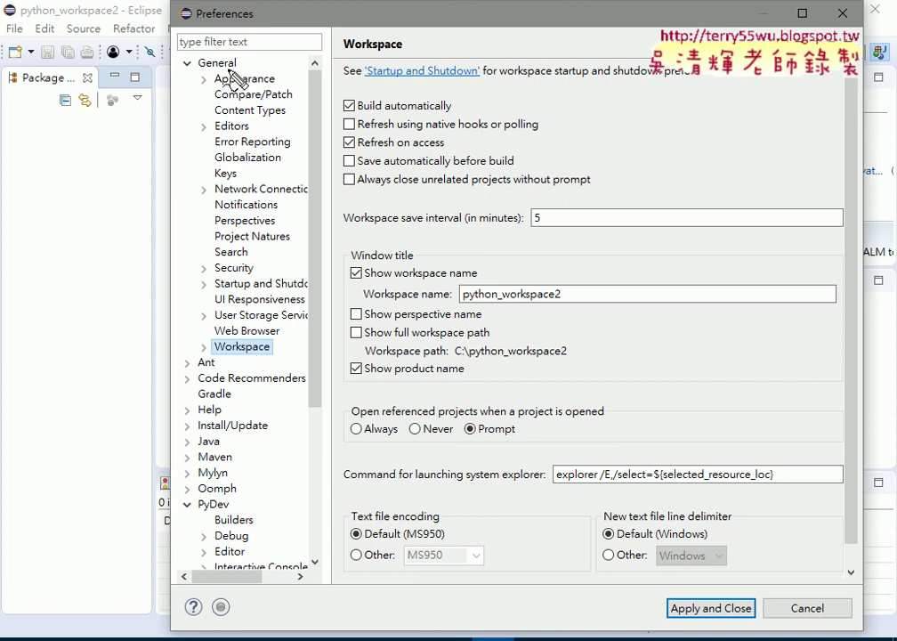
# Circle General and Workspace and underline the MS950 default encoding with the red pen, and clear the pen marks.
pyautogui.moveTo(242, 55)
pyautogui.mouseDown()
pyautogui.moveTo(183, 66)
pyautogui.moveTo(242, 54)
pyautogui.mouseUp()
pyautogui.moveTo(267, 339)
pyautogui.mouseDown()
pyautogui.moveTo(203, 354)
pyautogui.moveTo(288, 354)
pyautogui.mouseUp()
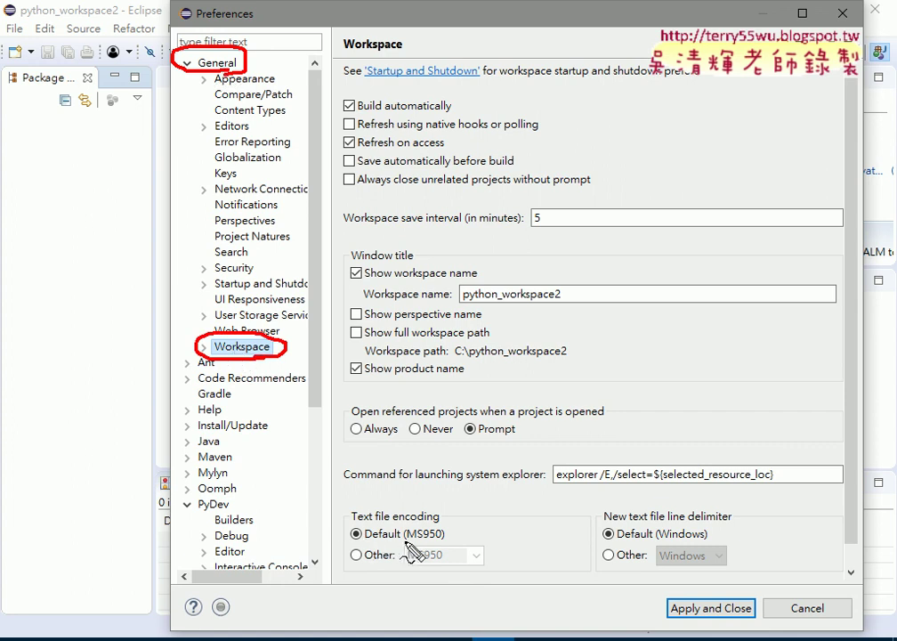
pyautogui.moveTo(406, 540); pyautogui.dragTo(442, 539)
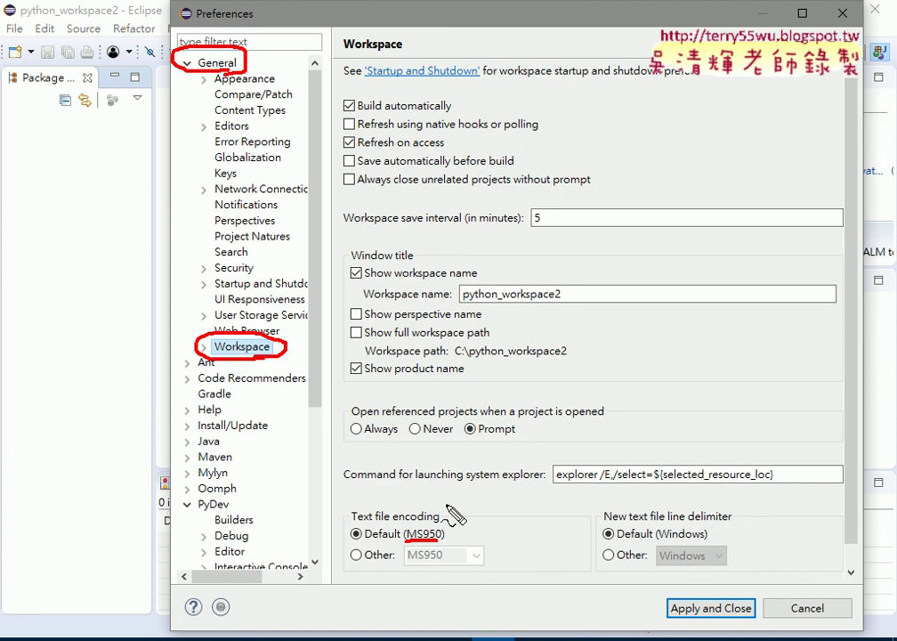
pyautogui.press('Escape')
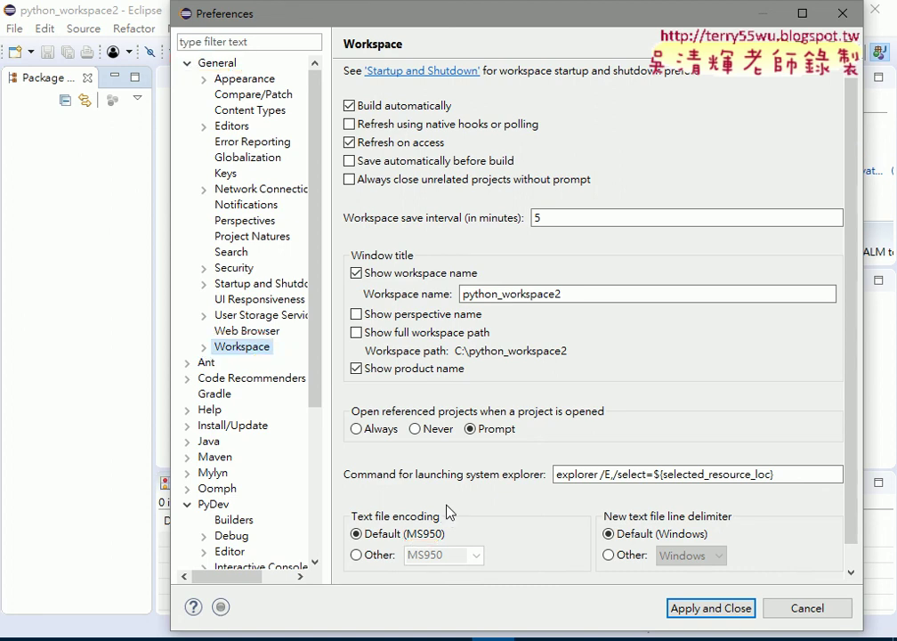
# Set the workspace's text file encoding to UTF-8 instead of the default and apply the preferences.
pyautogui.click(358, 556)
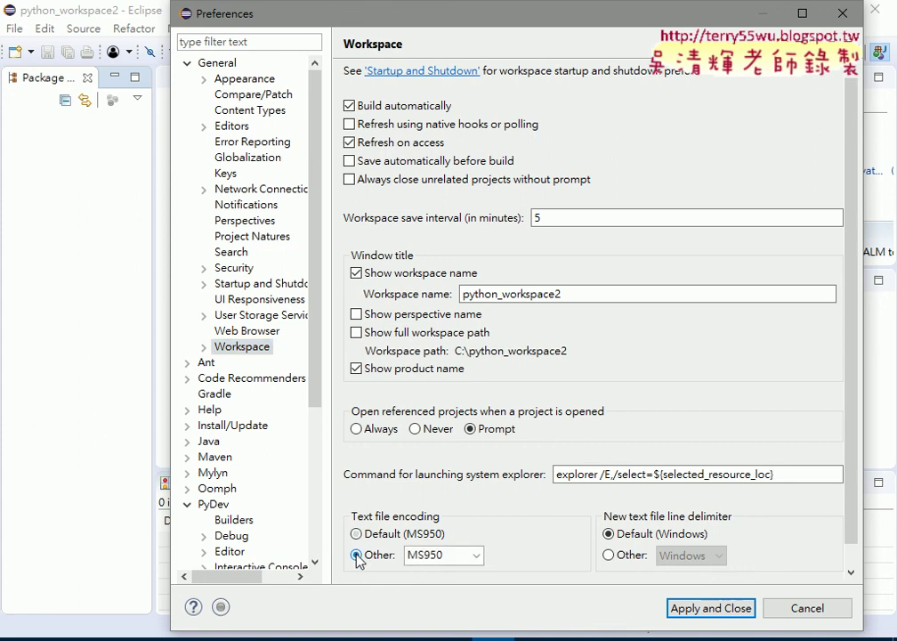
pyautogui.click(476, 555)
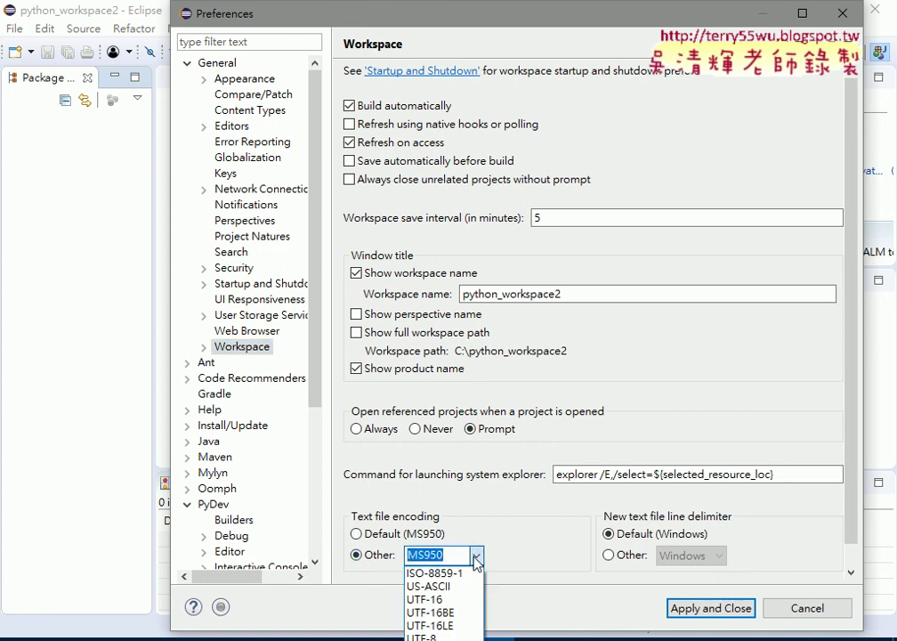
pyautogui.click(465, 637)
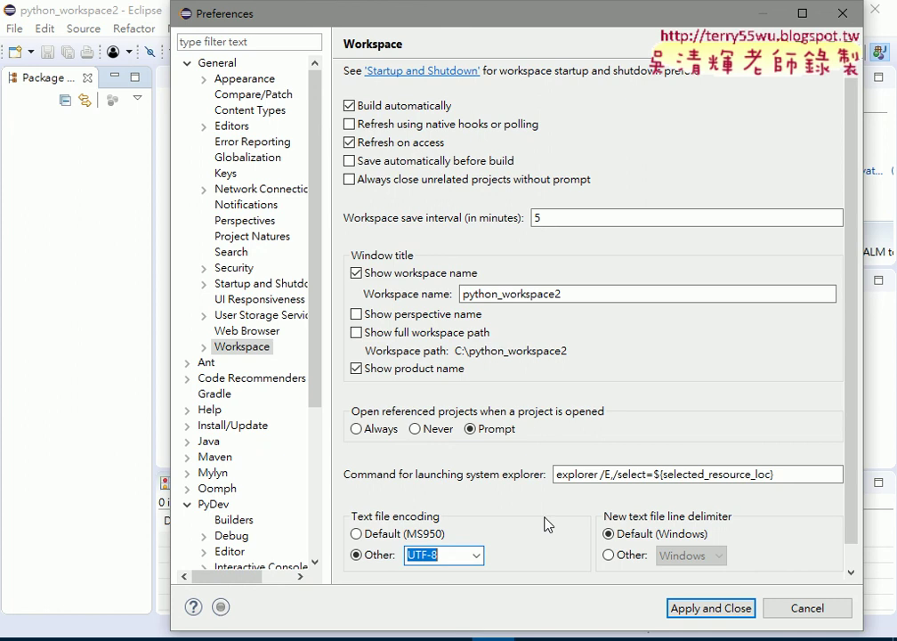
pyautogui.click(705, 614)
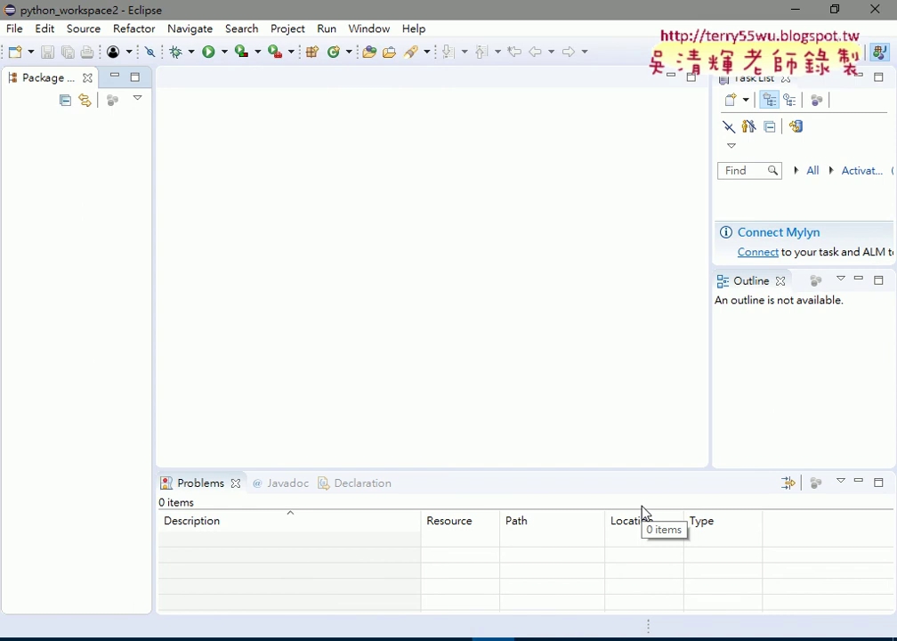
# Start the wizard for creating a new PyDev Project.
pyautogui.click(370, 30)
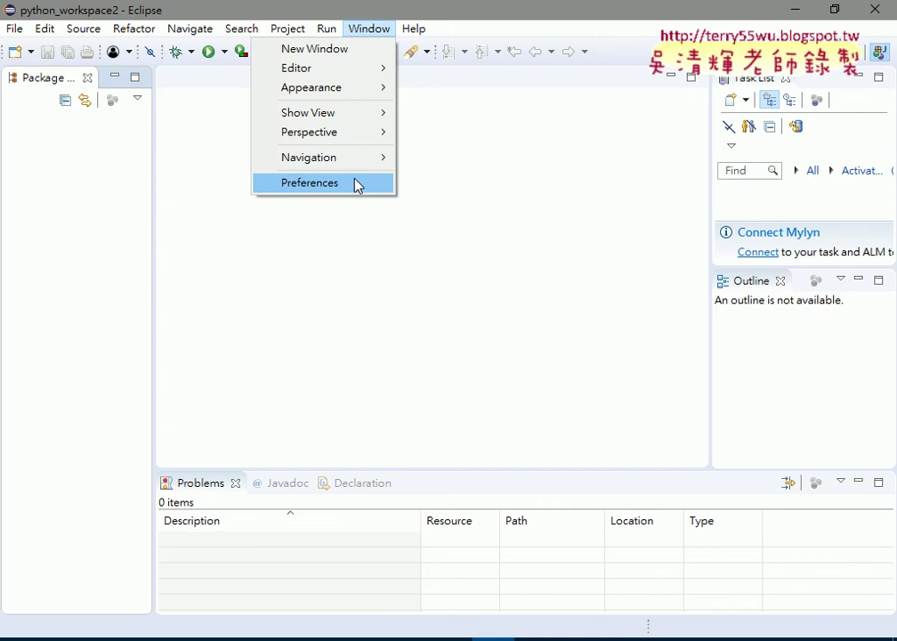
pyautogui.press('Escape')
pyautogui.click(14, 29)
pyautogui.moveTo(18, 48)
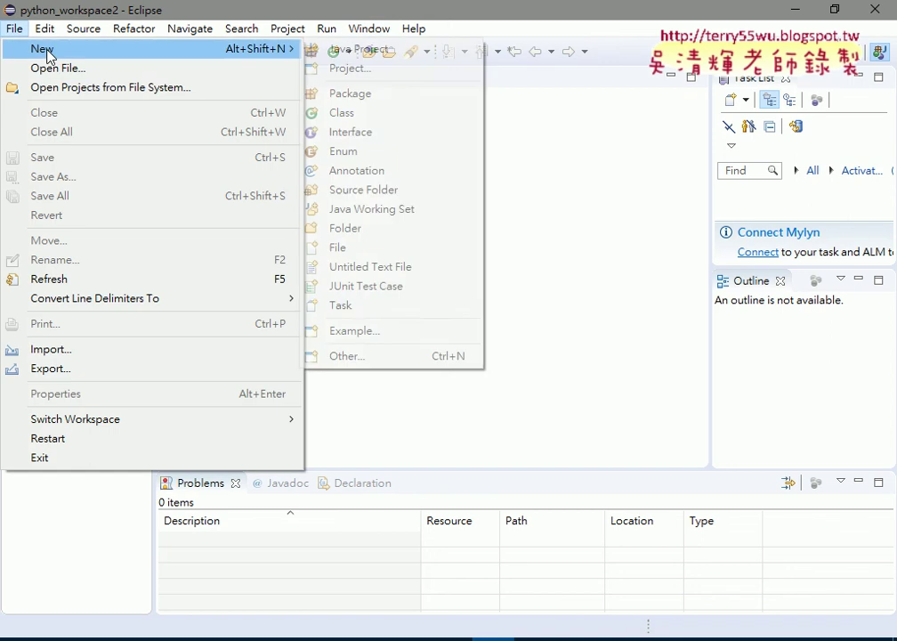
pyautogui.click(344, 358)
pyautogui.doubleClick(297, 294)
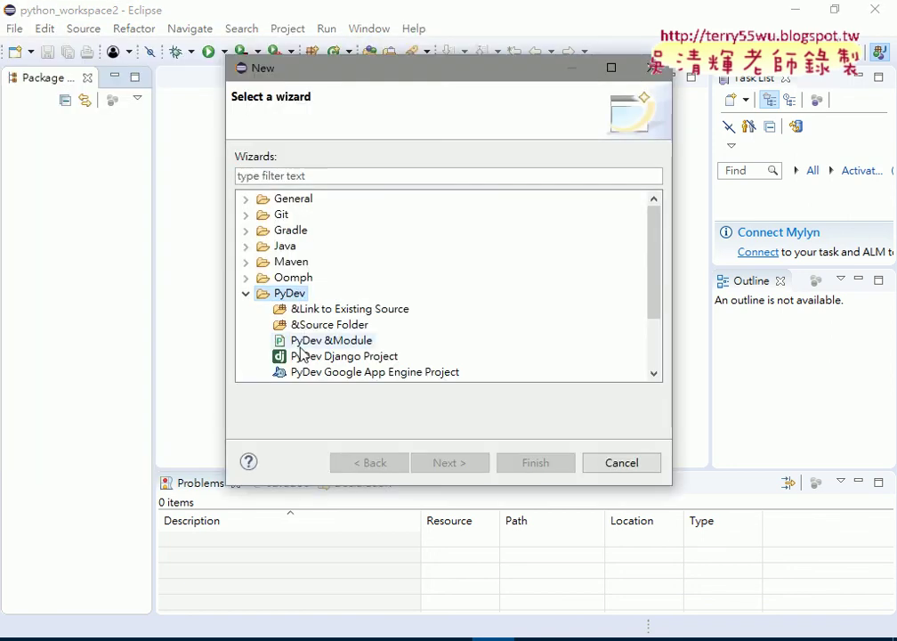
pyautogui.scroll(-2, 314, 374)
pyautogui.click(343, 326)
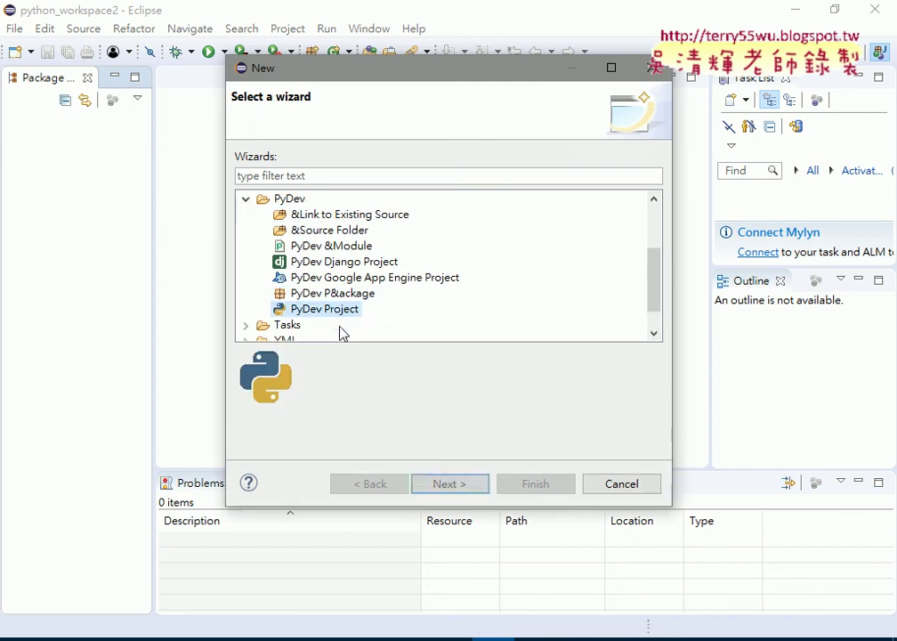
pyautogui.click(450, 482)
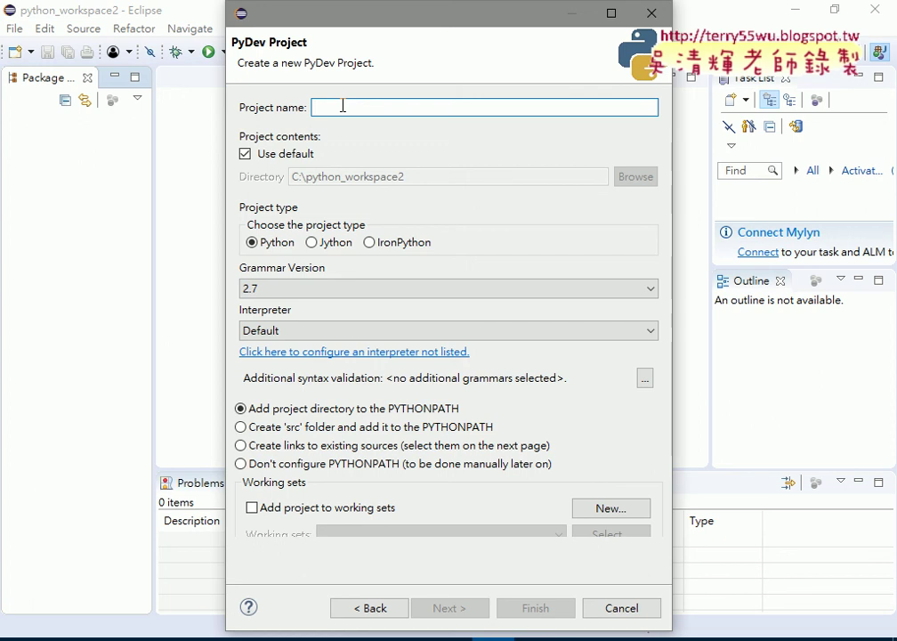
# Name the project test, set its grammar version to 3.6, and choose to create a 'src' folder and add it to the PYTHONPATH.
pyautogui.write('ㄊㄧ')
pyautogui.press('Escape')
pyautogui.write('test')
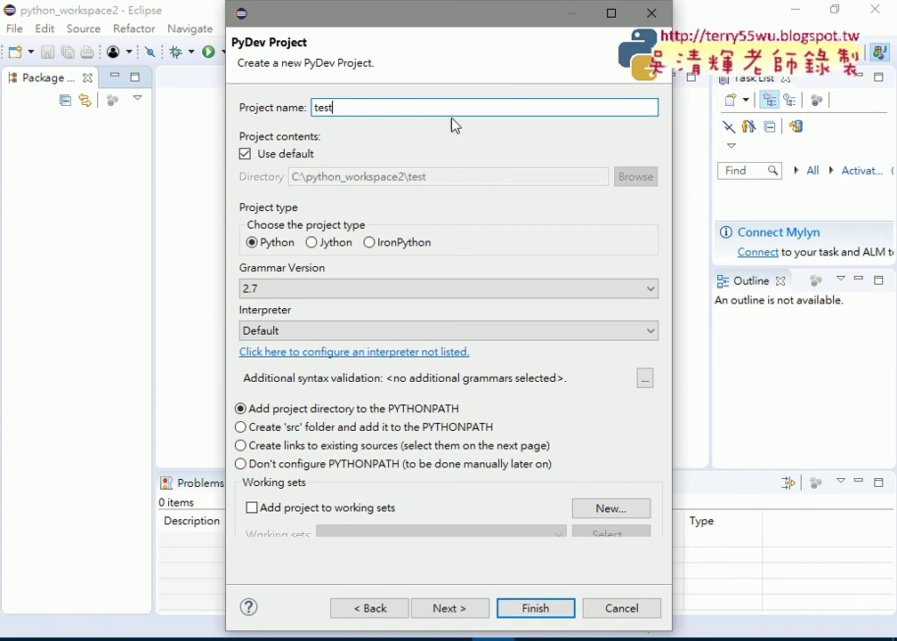
pyautogui.click(374, 288)
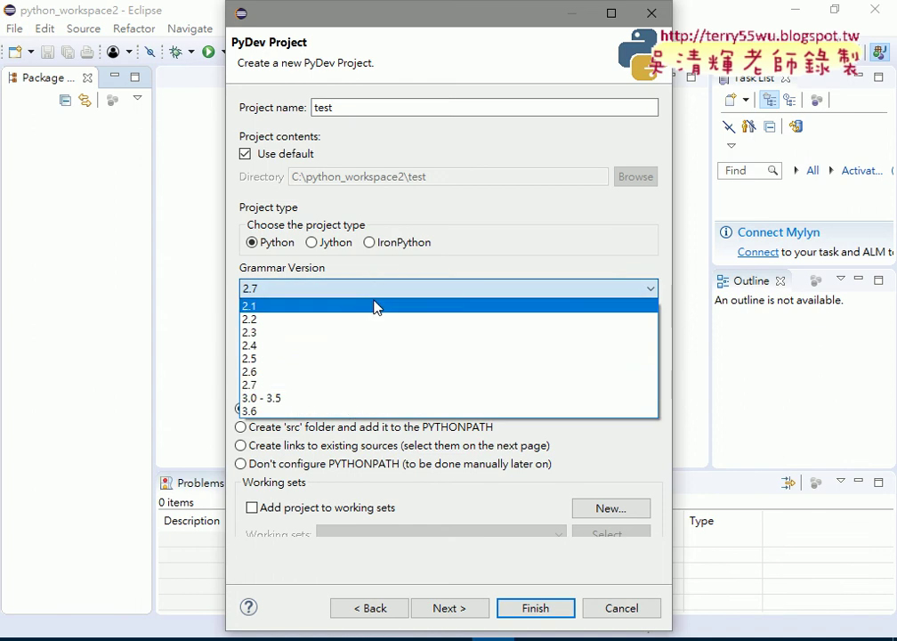
pyautogui.click(362, 410)
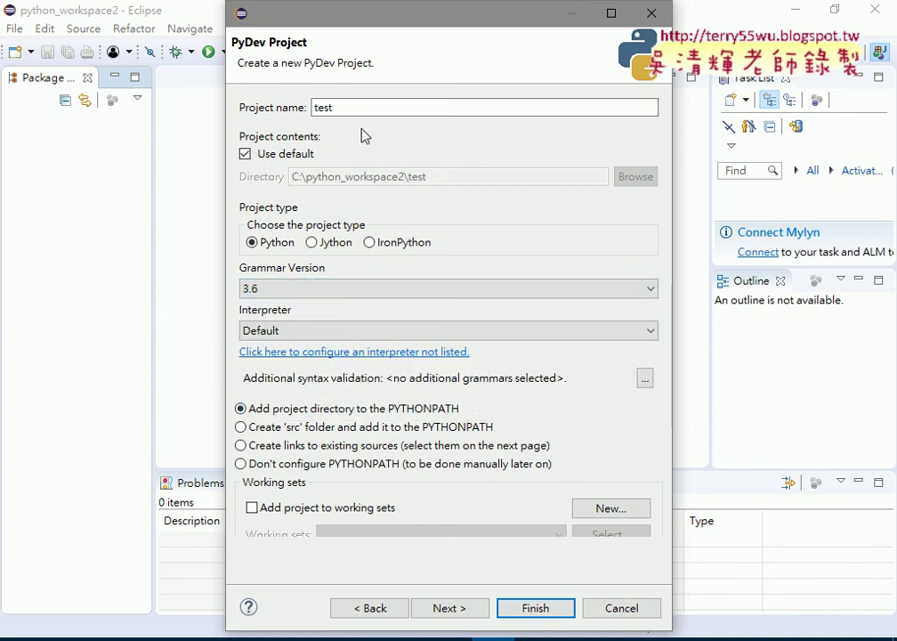
pyautogui.click(345, 108)
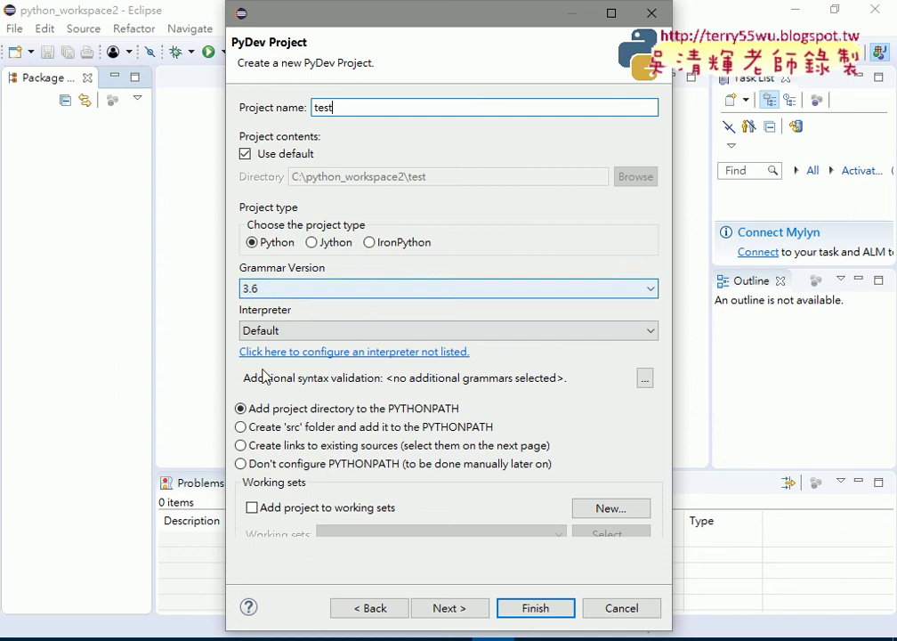
pyautogui.click(241, 428)
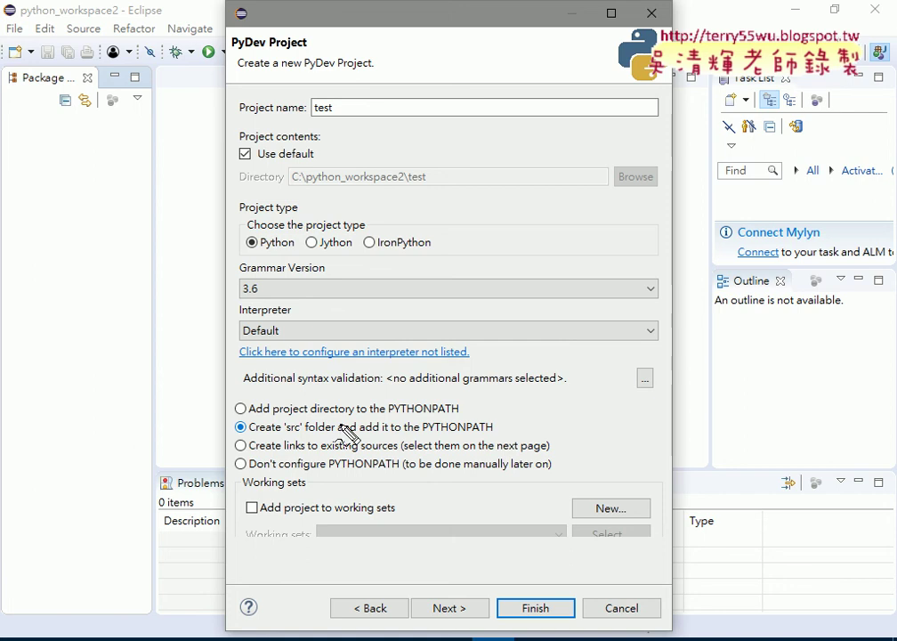
# Circle the project name, the 3.6 grammar version and the Create 'src' folder option with the red pen.
pyautogui.moveTo(267, 98)
pyautogui.mouseDown()
pyautogui.moveTo(191, 94)
pyautogui.moveTo(352, 132)
pyautogui.mouseUp()
pyautogui.moveTo(271, 263)
pyautogui.mouseDown()
pyautogui.moveTo(244, 302)
pyautogui.moveTo(278, 313)
pyautogui.mouseUp()
pyautogui.moveTo(307, 420)
pyautogui.mouseDown()
pyautogui.moveTo(228, 428)
pyautogui.moveTo(313, 429)
pyautogui.moveTo(298, 427)
pyautogui.moveTo(303, 443)
pyautogui.mouseUp()
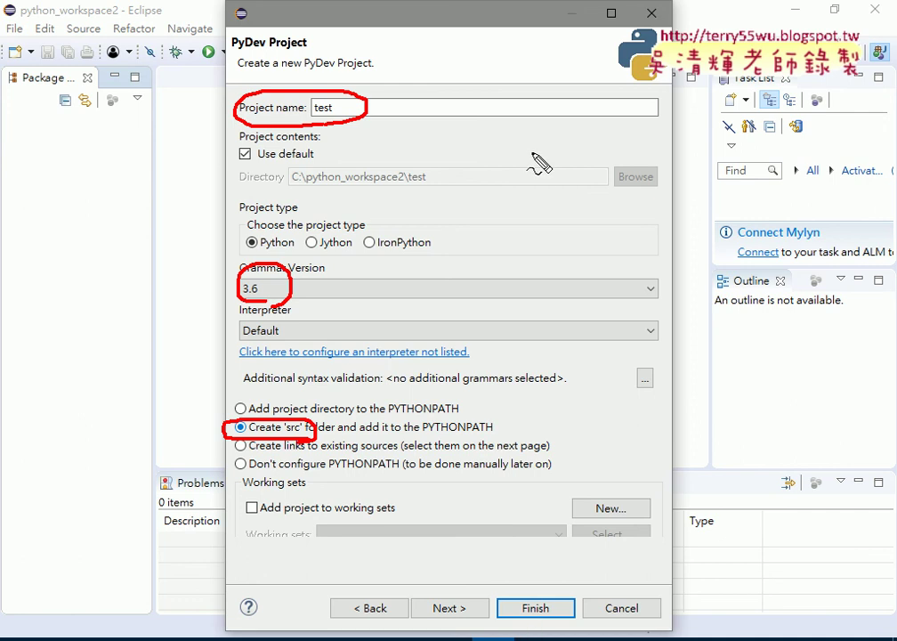
# Clear the pen marks, create the test project without opening the PyDev perspective, and expand it to select its src folder.
pyautogui.press('Escape')
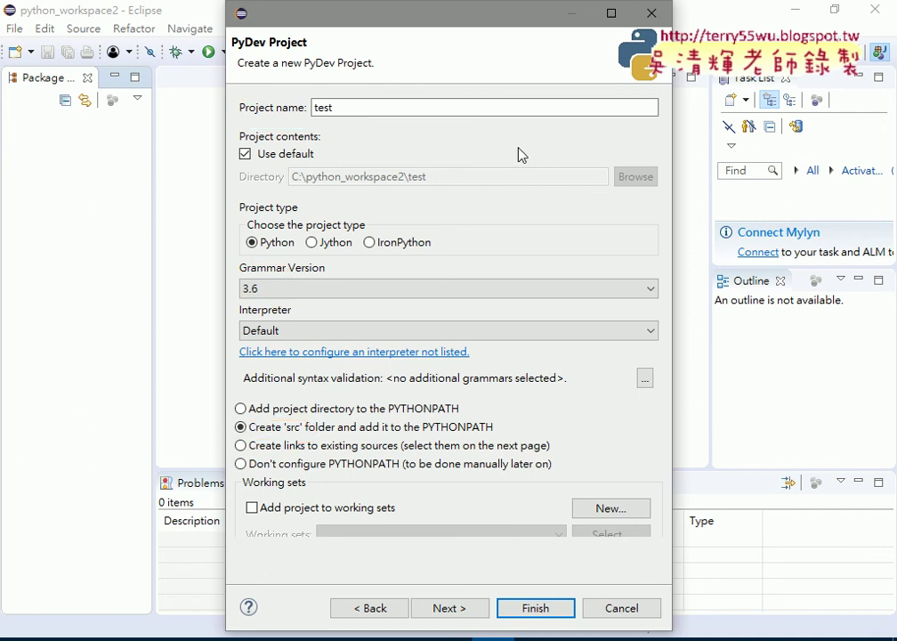
pyautogui.click(532, 613)
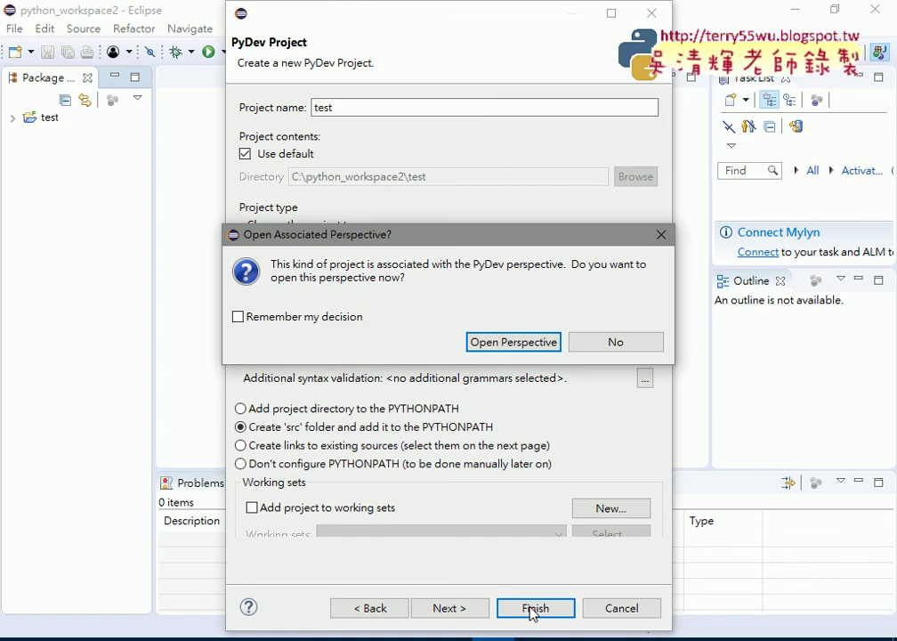
pyautogui.click(594, 347)
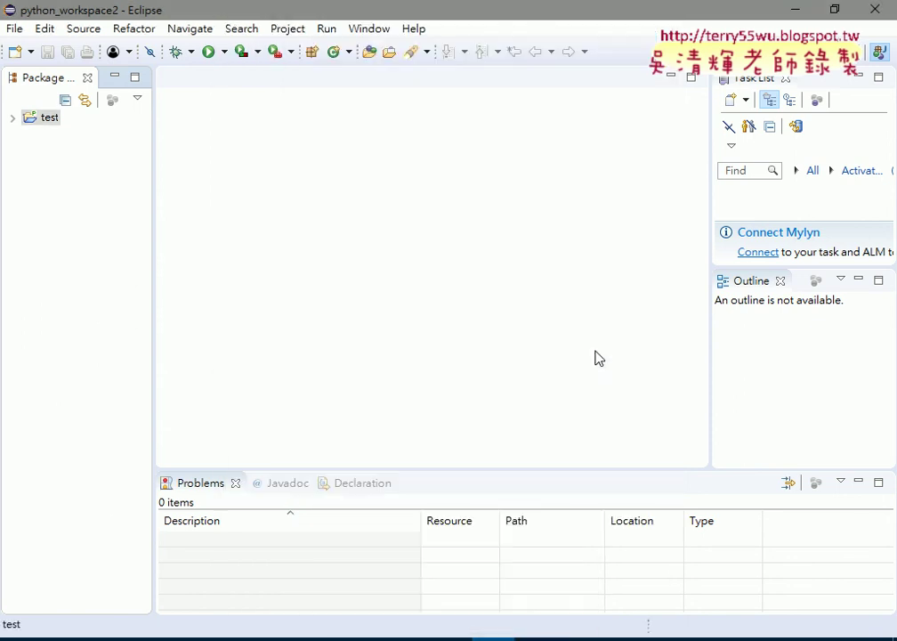
pyautogui.click(14, 118)
pyautogui.click(53, 137)
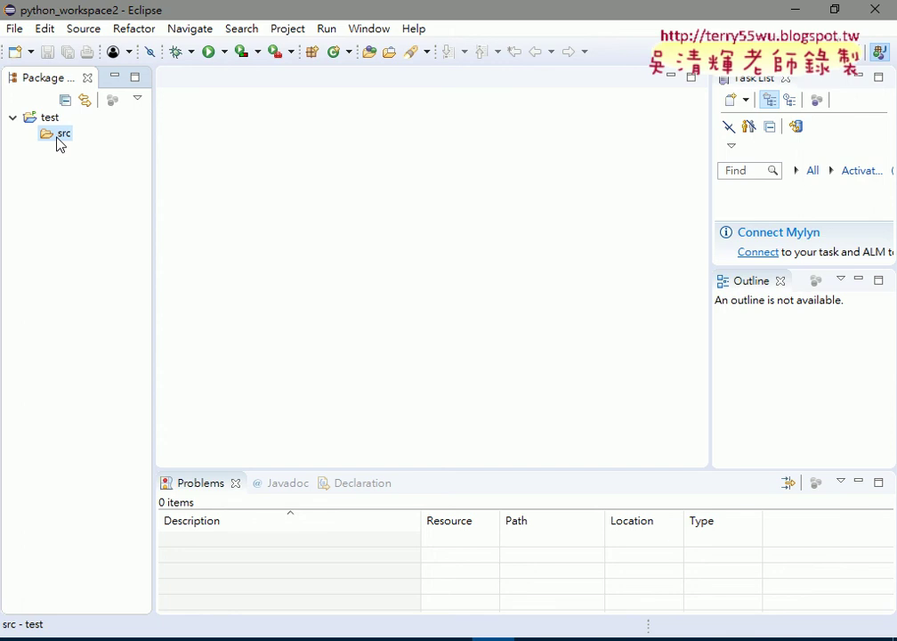
pyautogui.rightClick(57, 135)
pyautogui.moveTo(126, 142)
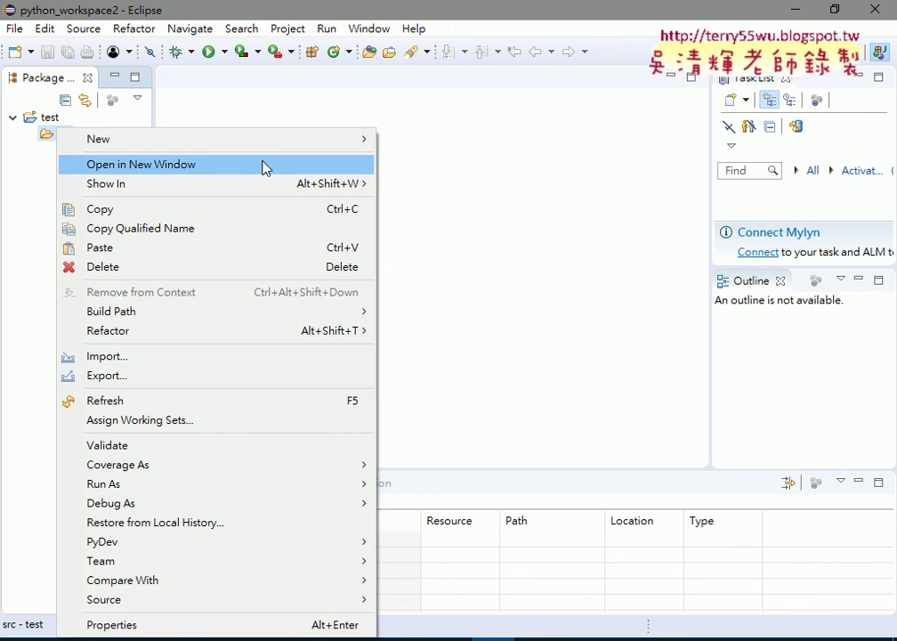
pyautogui.moveTo(267, 141)
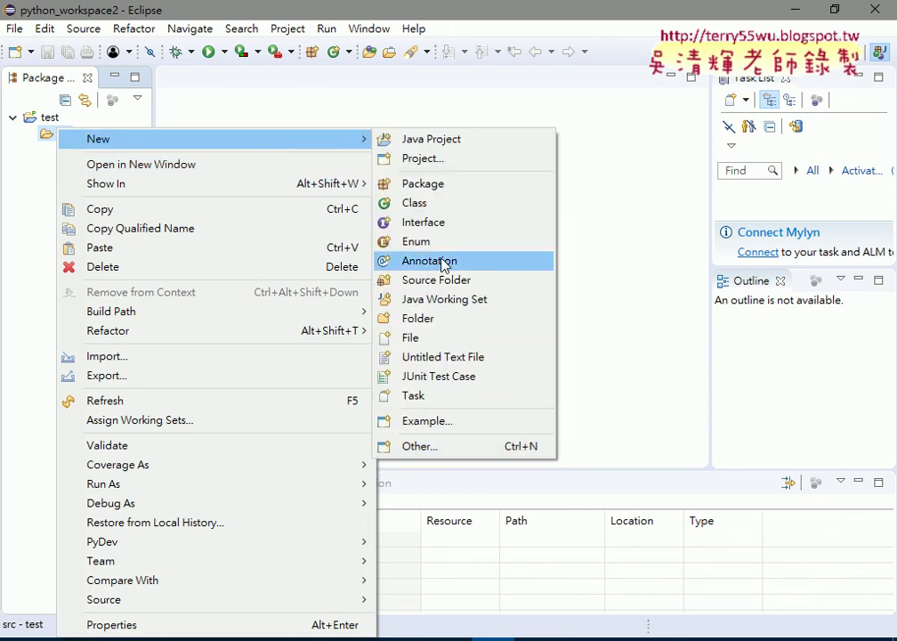
pyautogui.click(458, 448)
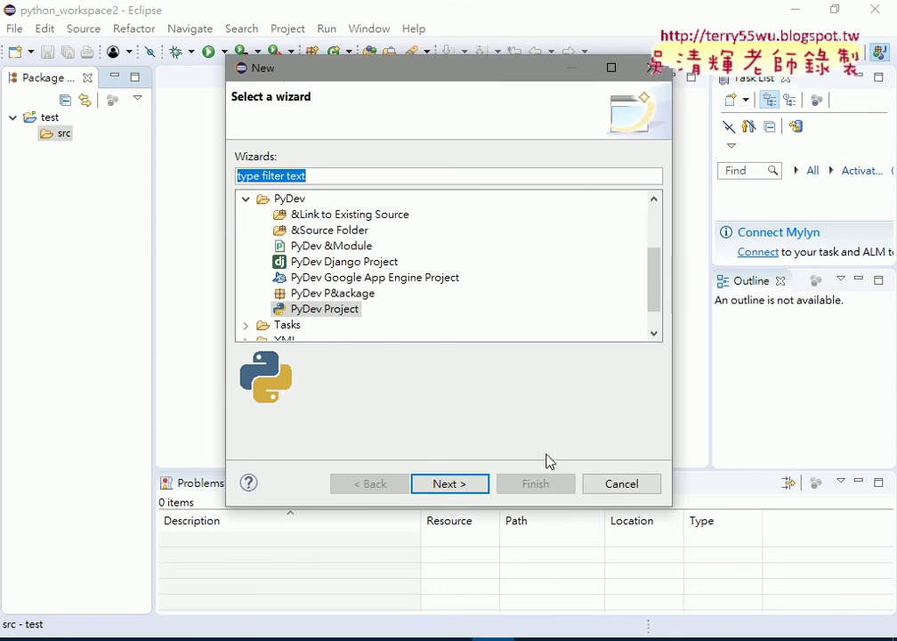
pyautogui.click(338, 245)
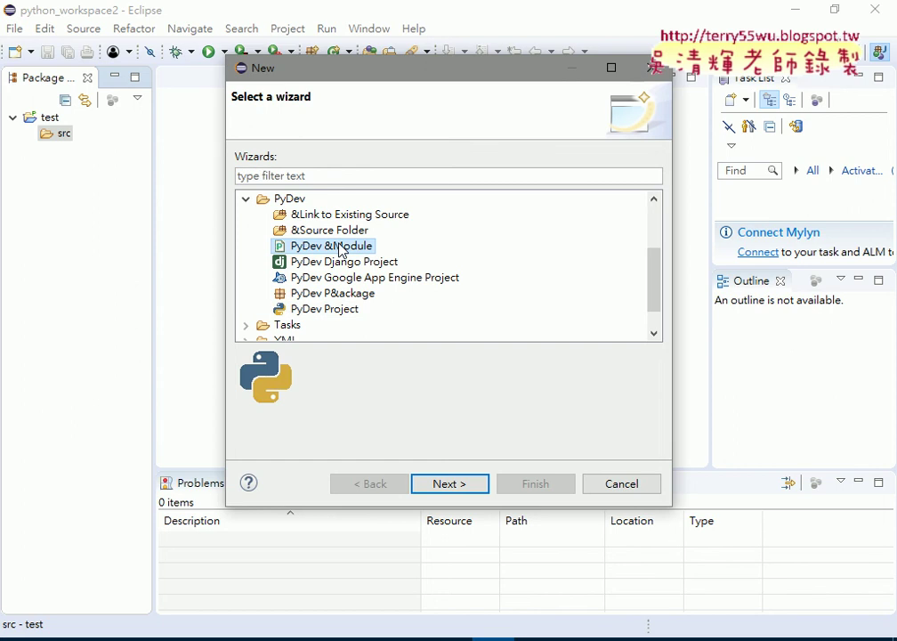
pyautogui.click(449, 484)
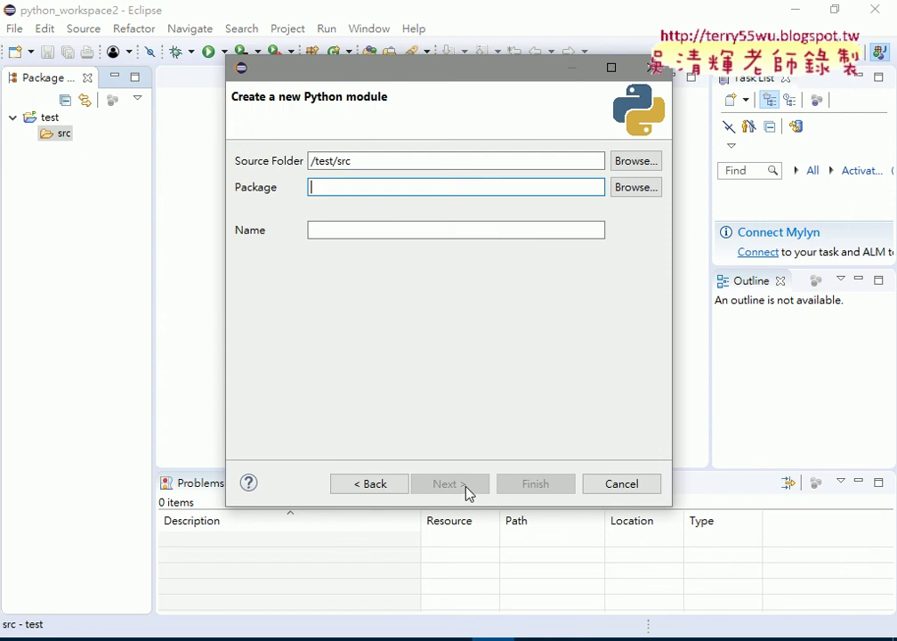
pyautogui.click(408, 230)
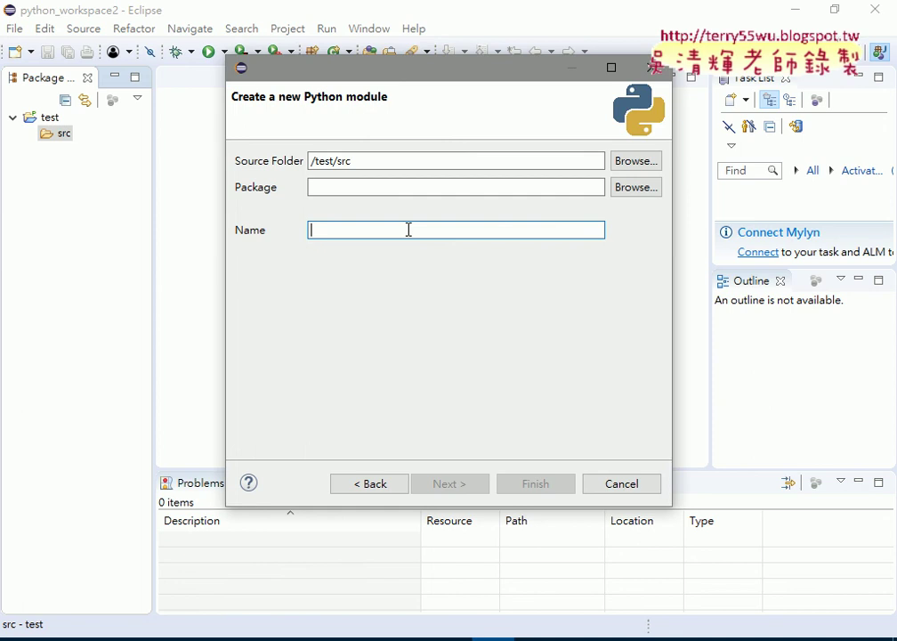
pyautogui.write('sum')
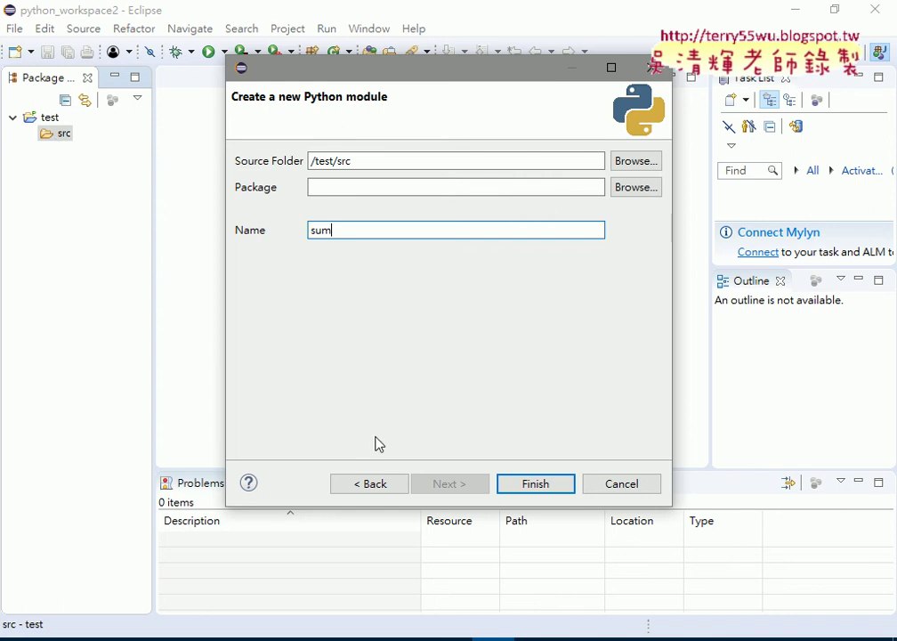
pyautogui.click(614, 488)
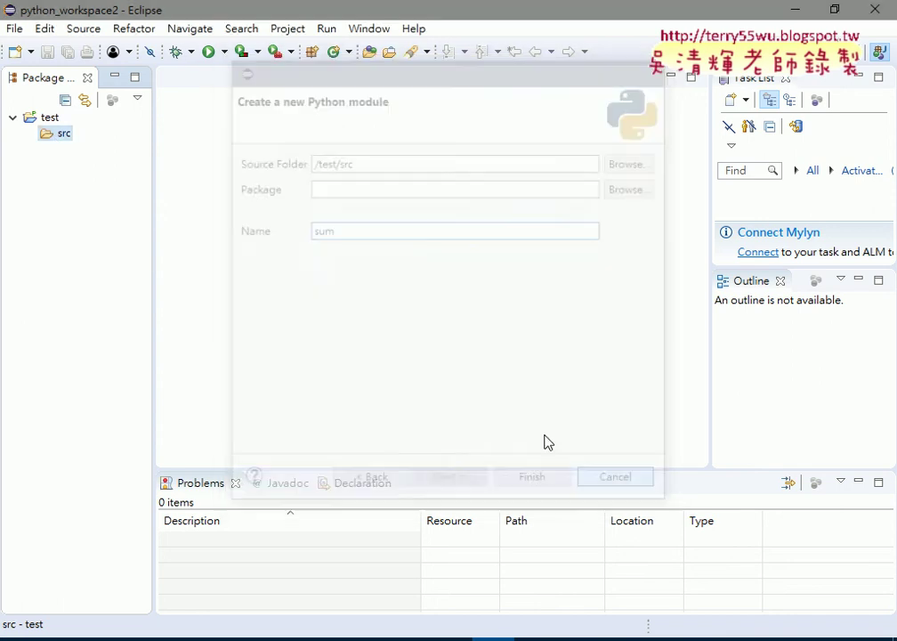
# Create a new PyDev module named sum in the test project's src folder.
pyautogui.rightClick(65, 142)
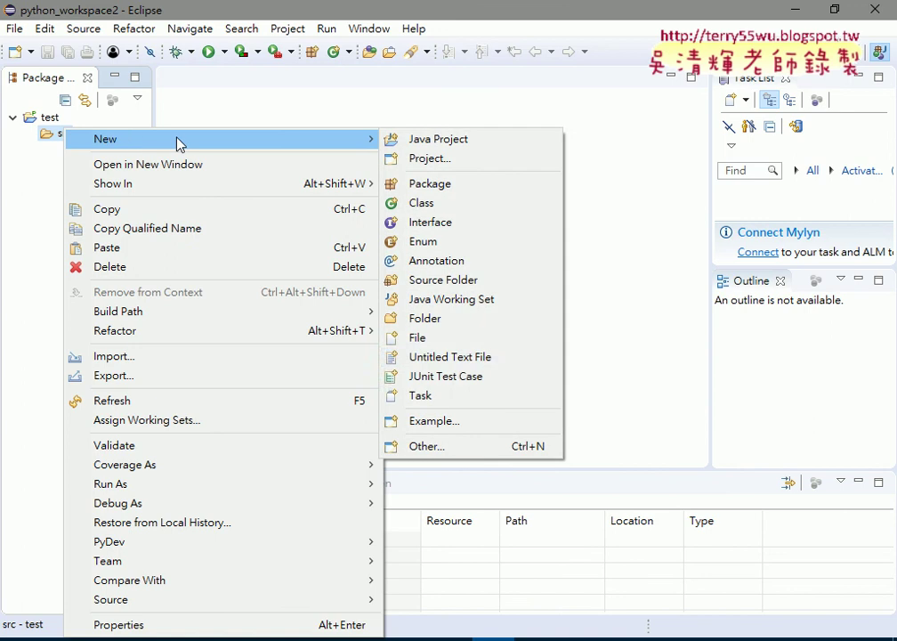
pyautogui.click(454, 448)
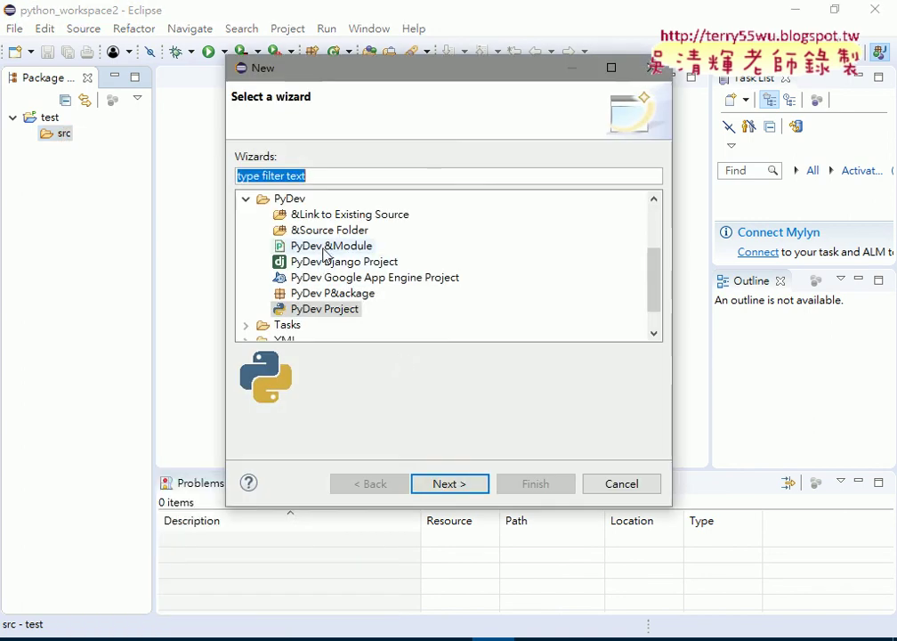
pyautogui.click(325, 253)
pyautogui.click(471, 483)
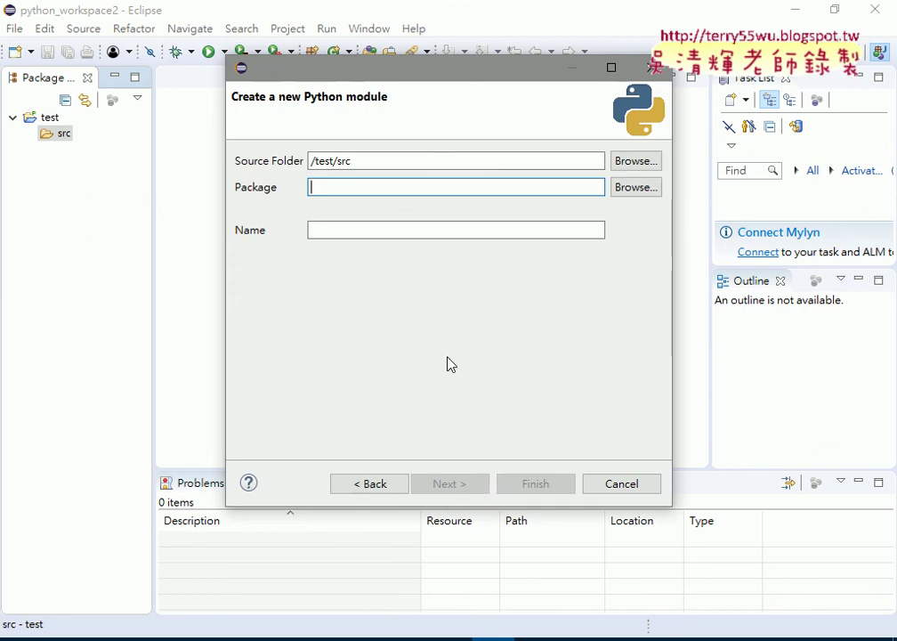
pyautogui.click(380, 230)
pyautogui.write('su')
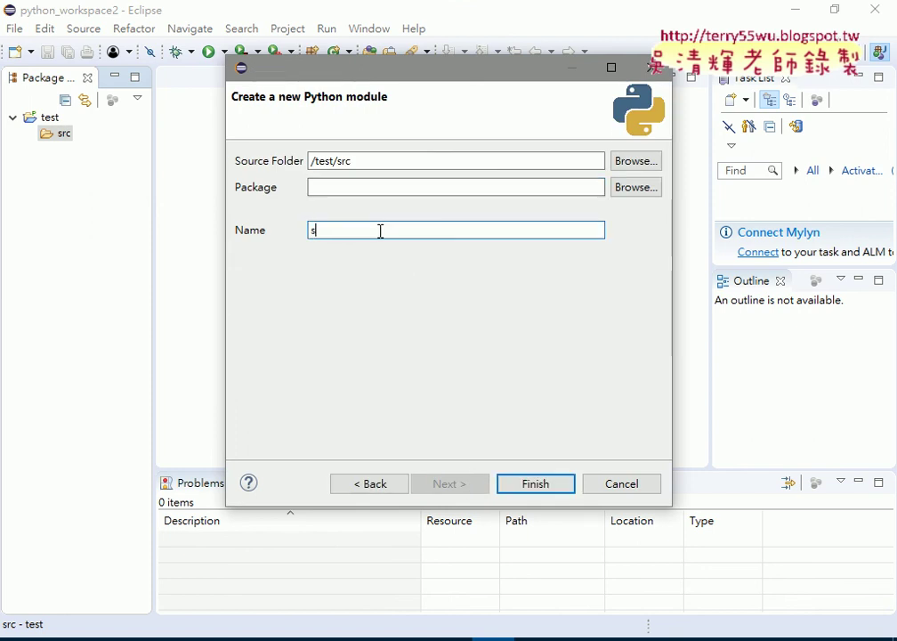
pyautogui.write('m')
pyautogui.click(544, 484)
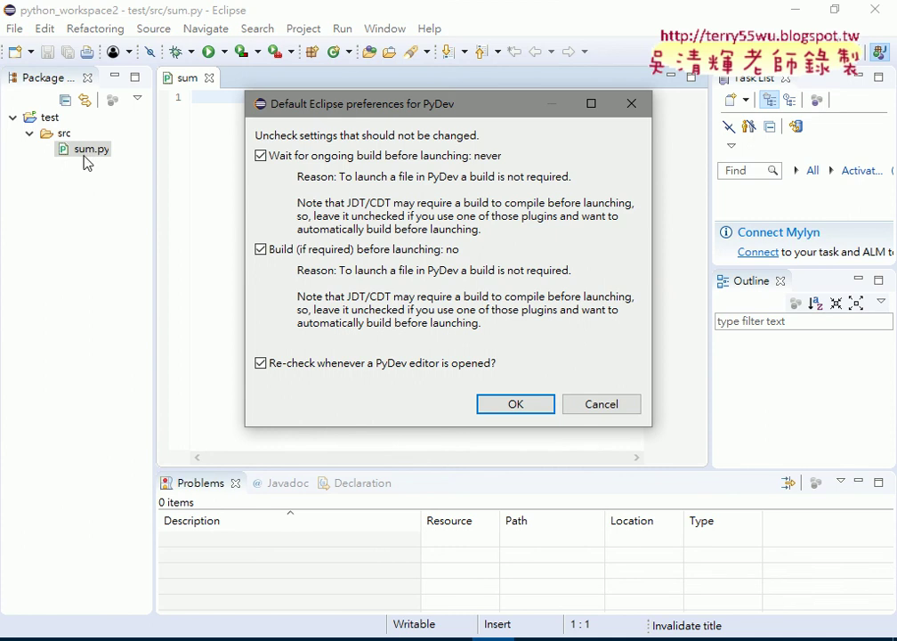
# Dismiss the module template selection and accept the default Eclipse preferences for PyDev.
pyautogui.press('Return')
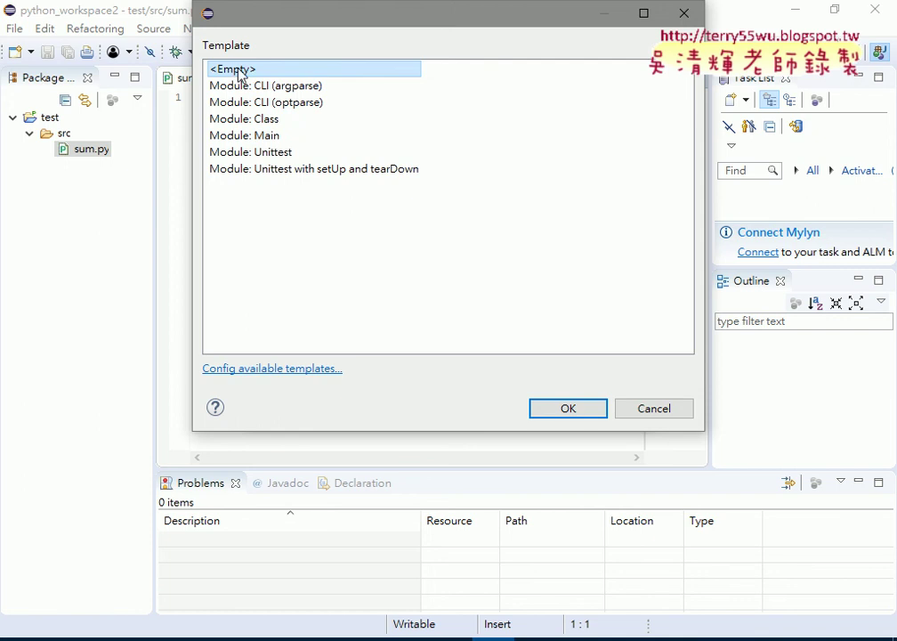
pyautogui.click(655, 411)
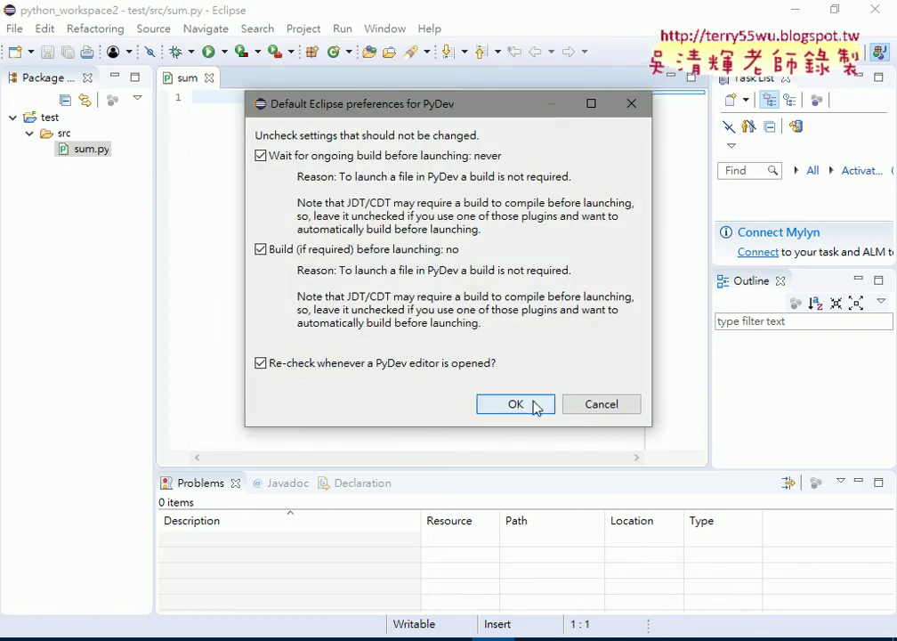
pyautogui.click(537, 407)
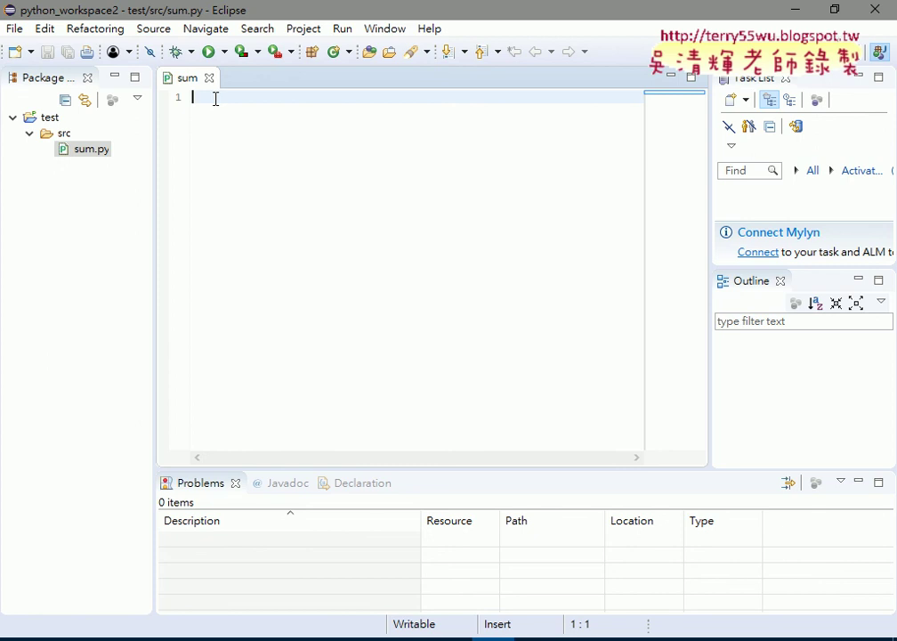
# Write the variable assignments a=5 and b=3 on the first two lines of sum.py.
pyautogui.write('a=')
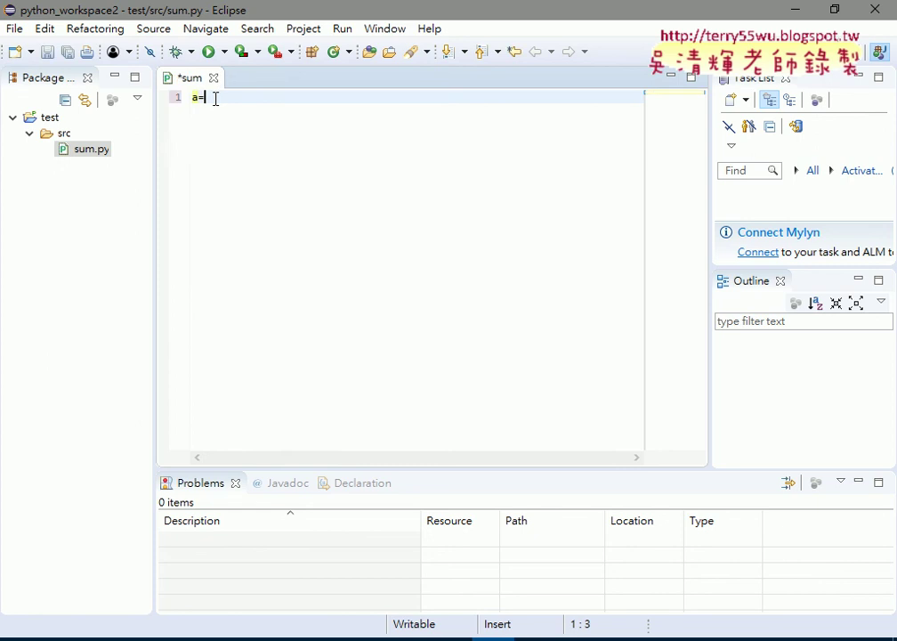
pyautogui.write('5')
pyautogui.press('Return')
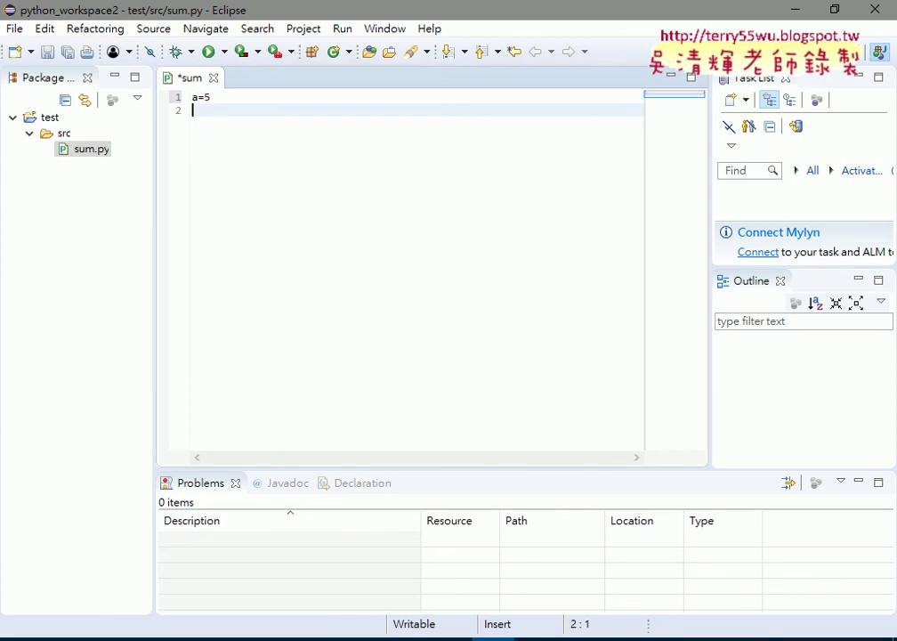
pyautogui.write('b=3')
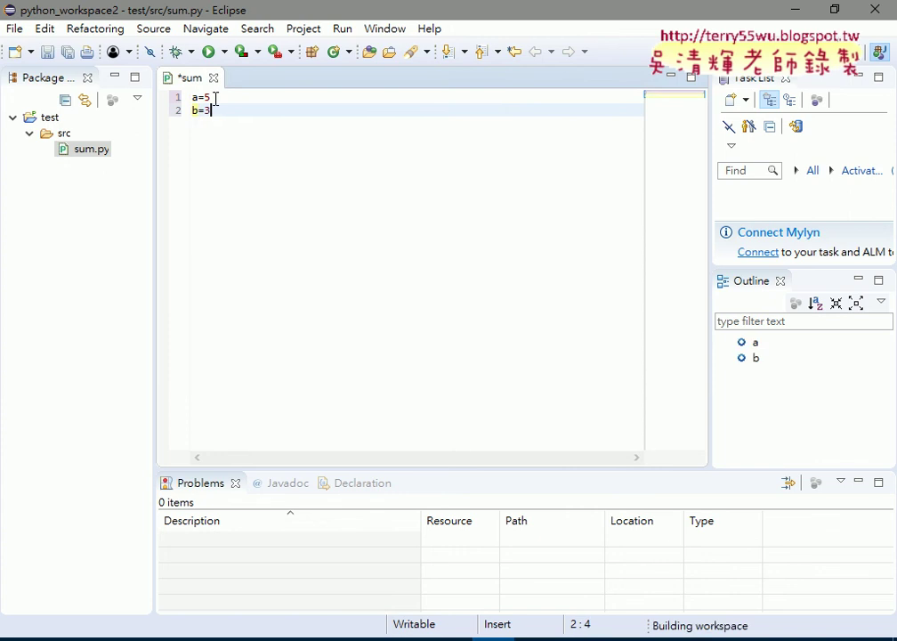
pyautogui.press('Return')
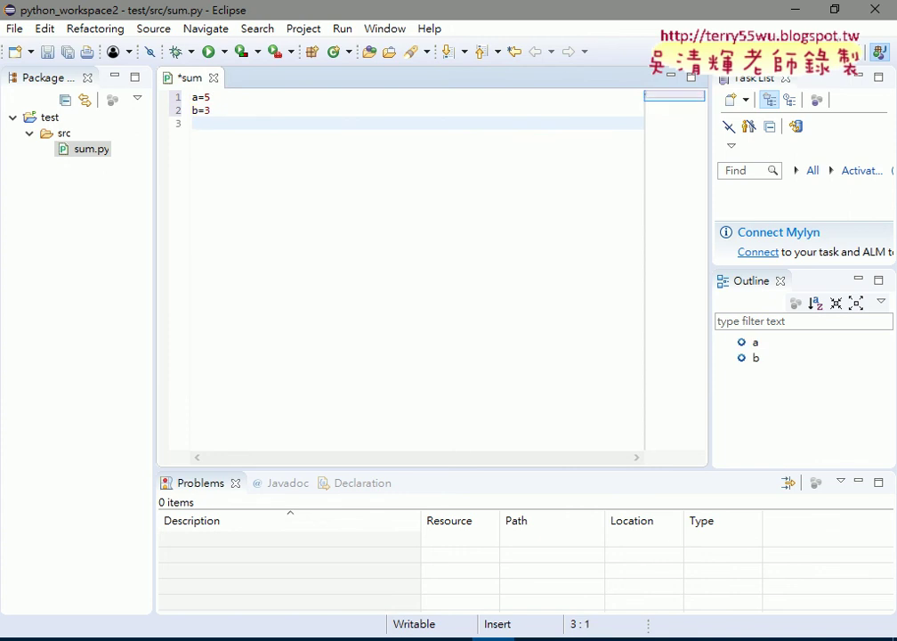
# Add the line sum=a+b beneath the two variable assignments, removing any unwanted autocompleted text.
pyautogui.write('sum=a+')
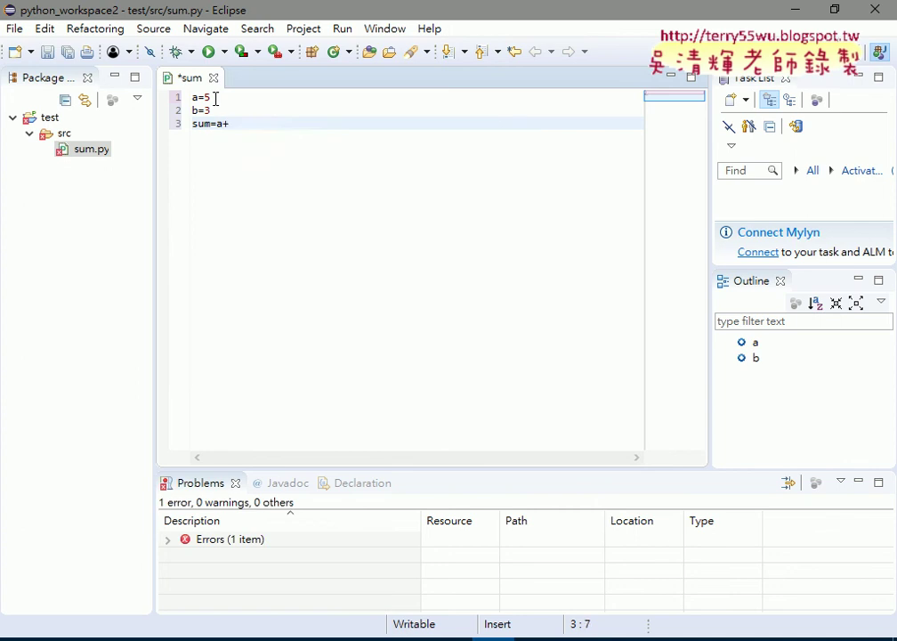
pyautogui.write('b')
pyautogui.press('Return')
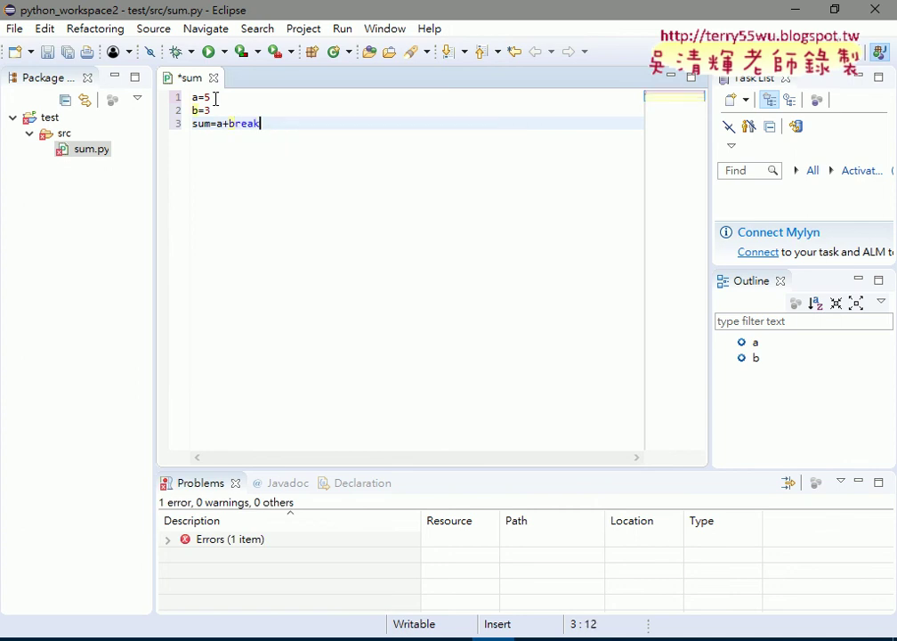
pyautogui.press('BackSpace')
pyautogui.press('BackSpace')
pyautogui.press('BackSpace')
pyautogui.press('BackSpace')
pyautogui.press('Return')
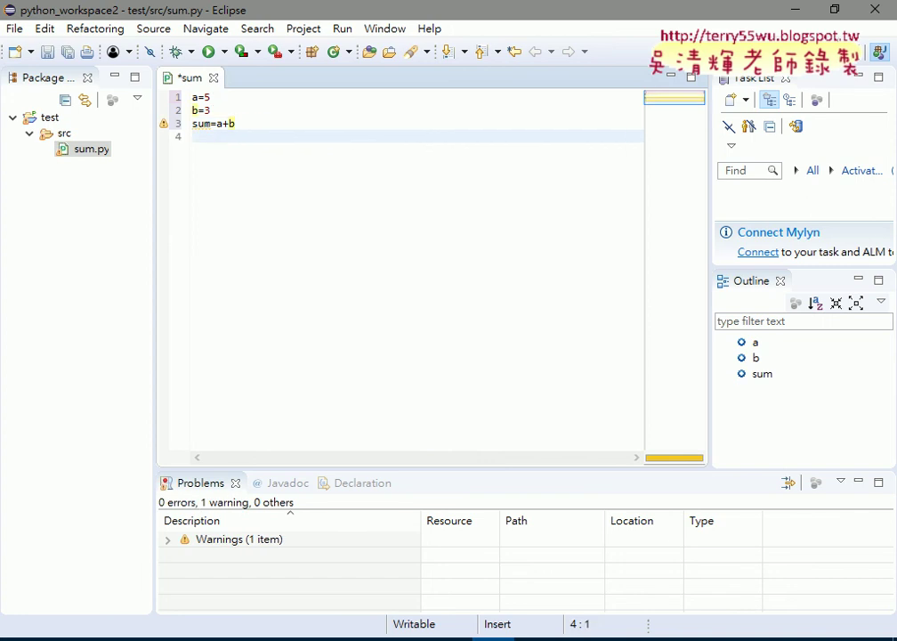
# Add print(sum) as the fourth line and enlarge the Problems view beneath the editor.
pyautogui.write('p')
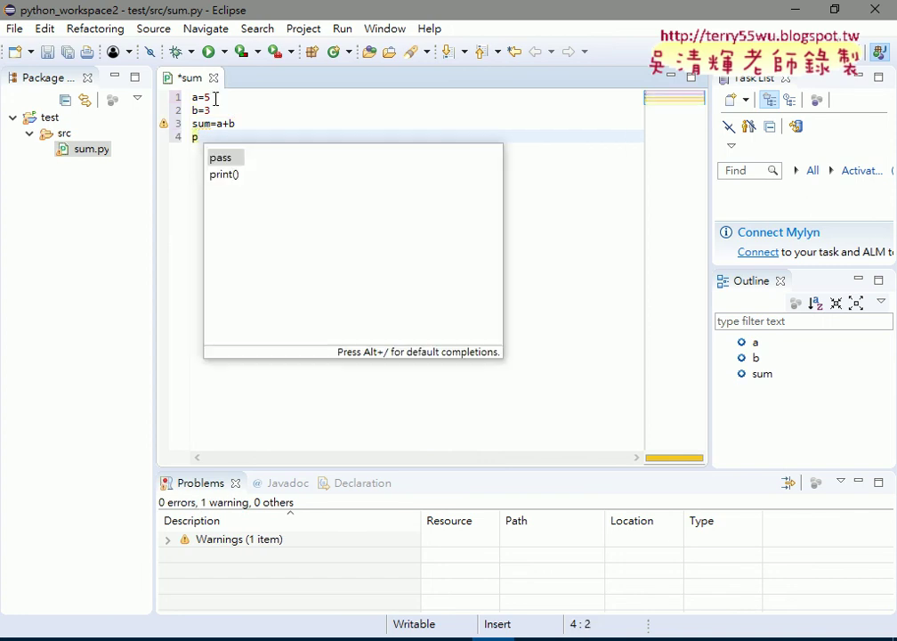
pyautogui.press('Down')
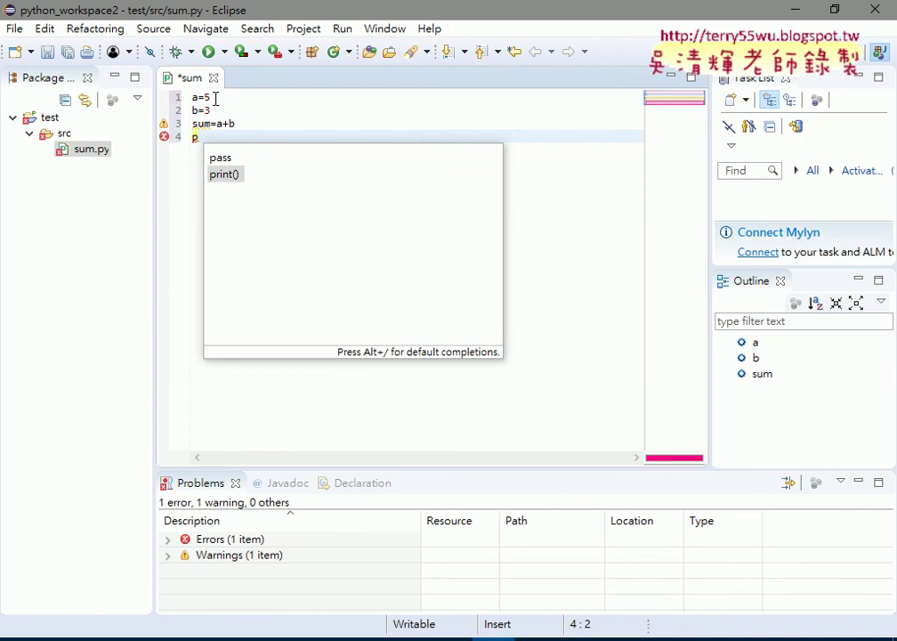
pyautogui.press('Return')
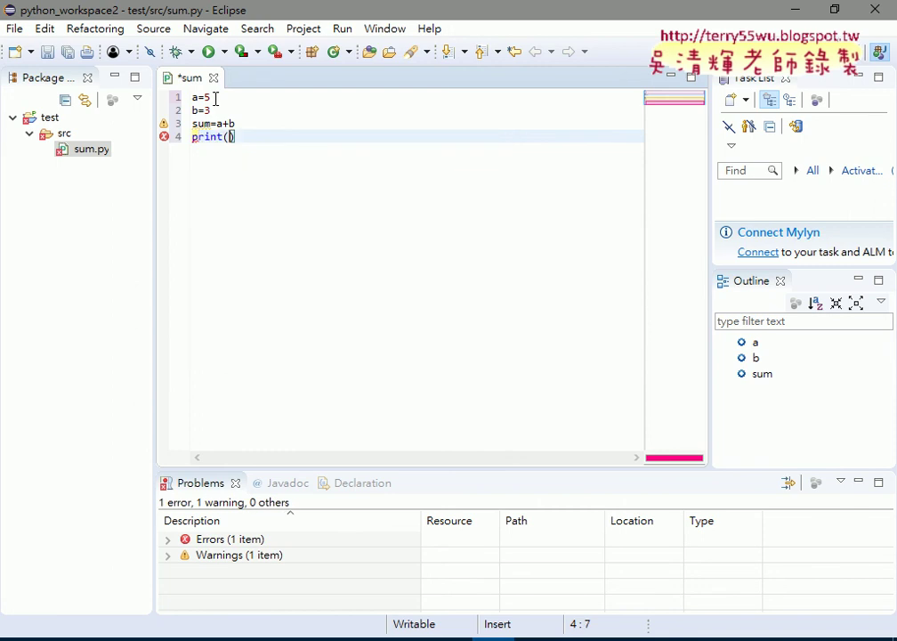
pyautogui.write('s')
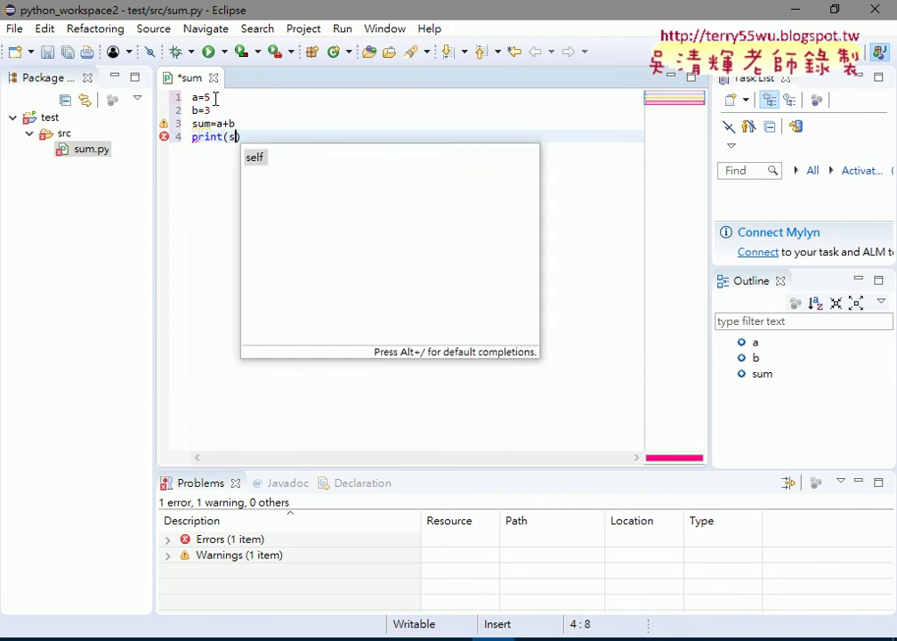
pyautogui.write('u')
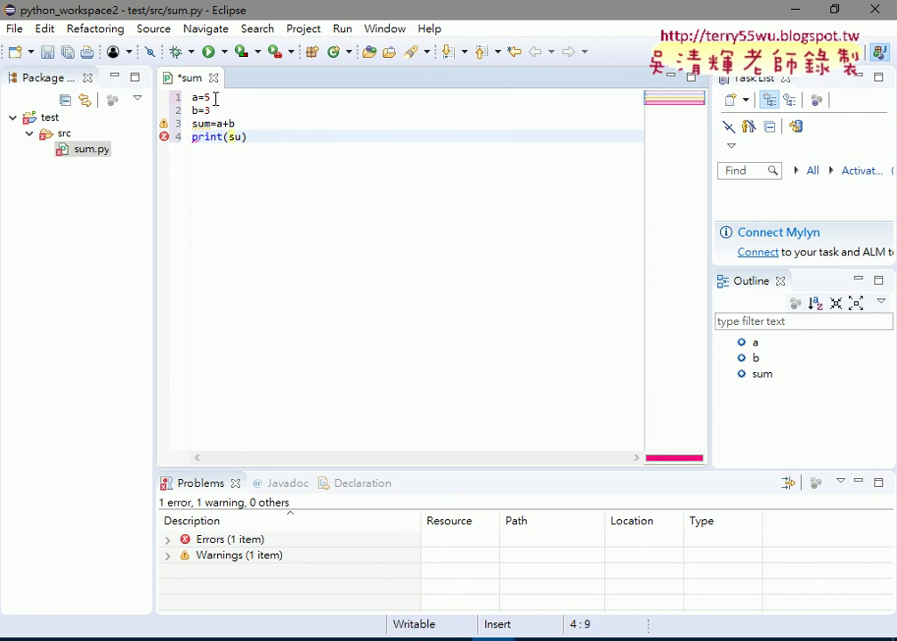
pyautogui.write('m')
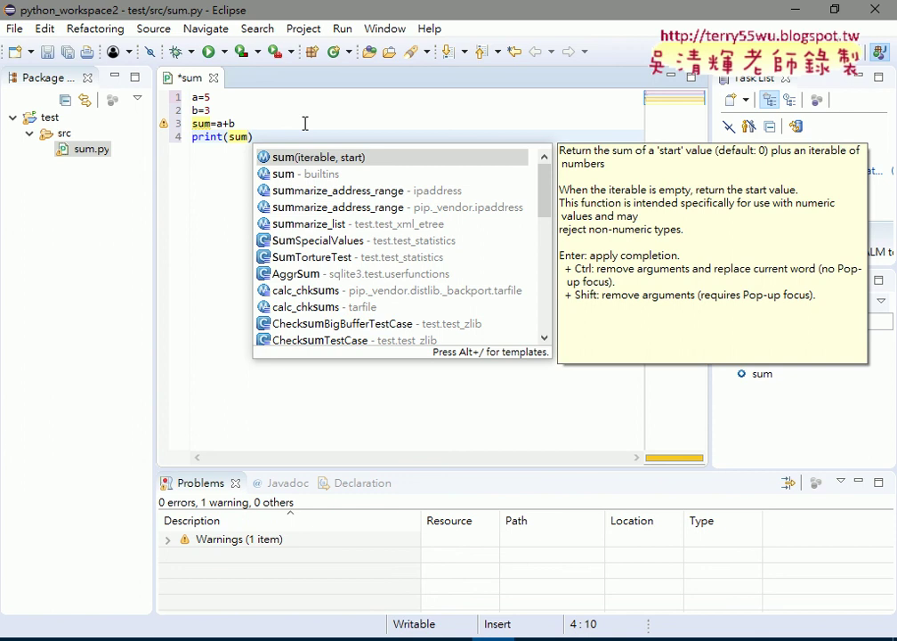
pyautogui.write(')')
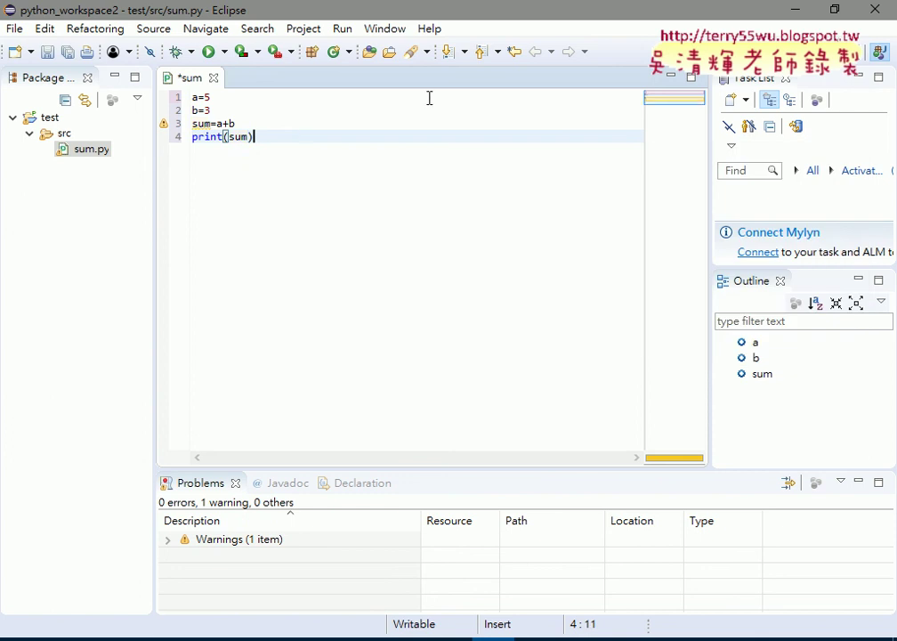
pyautogui.moveTo(388, 471); pyautogui.dragTo(413, 220)
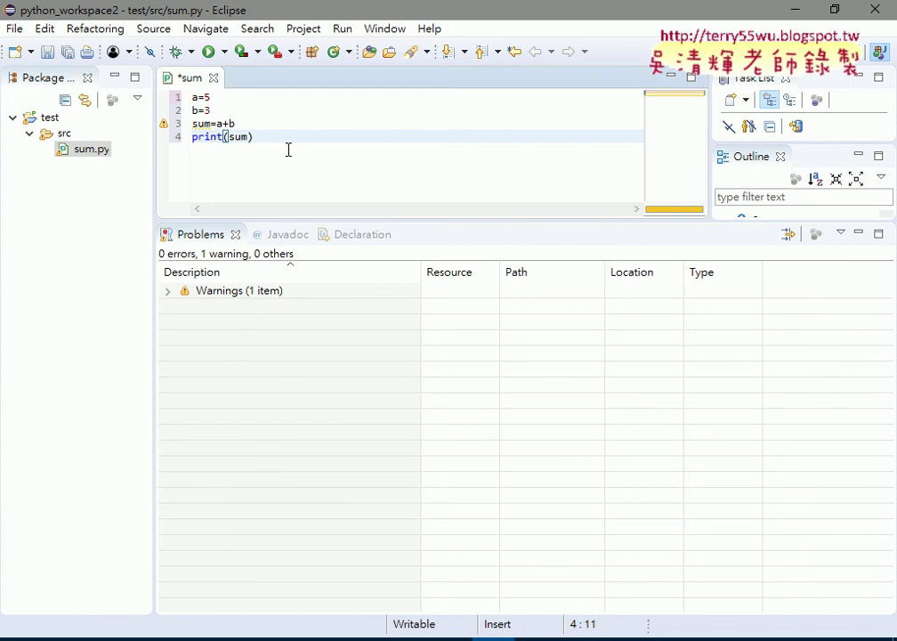
# Save the sum.py module and run it as a Python Run.
pyautogui.moveTo(281, 143); pyautogui.dragTo(193, 96)
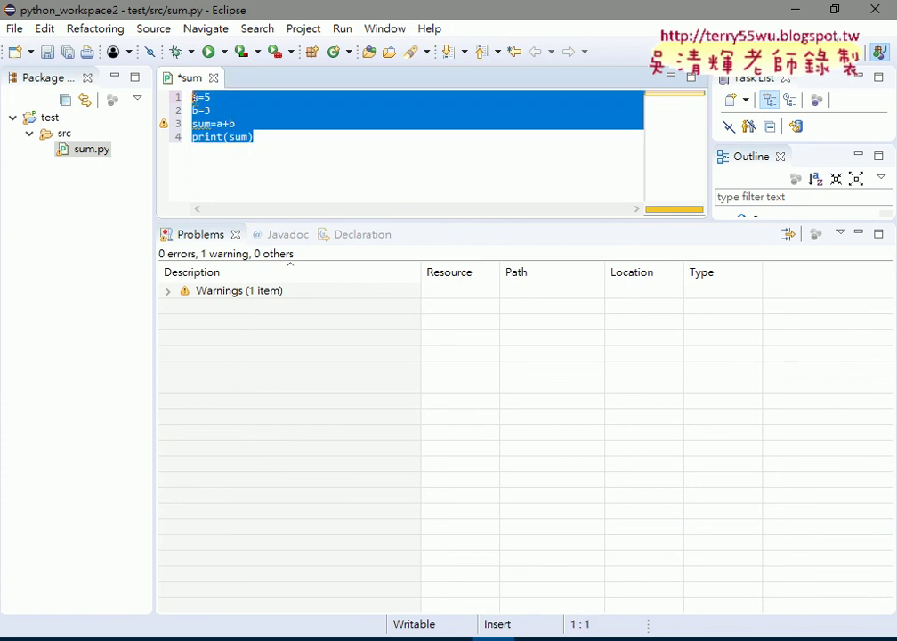
pyautogui.click(69, 54)
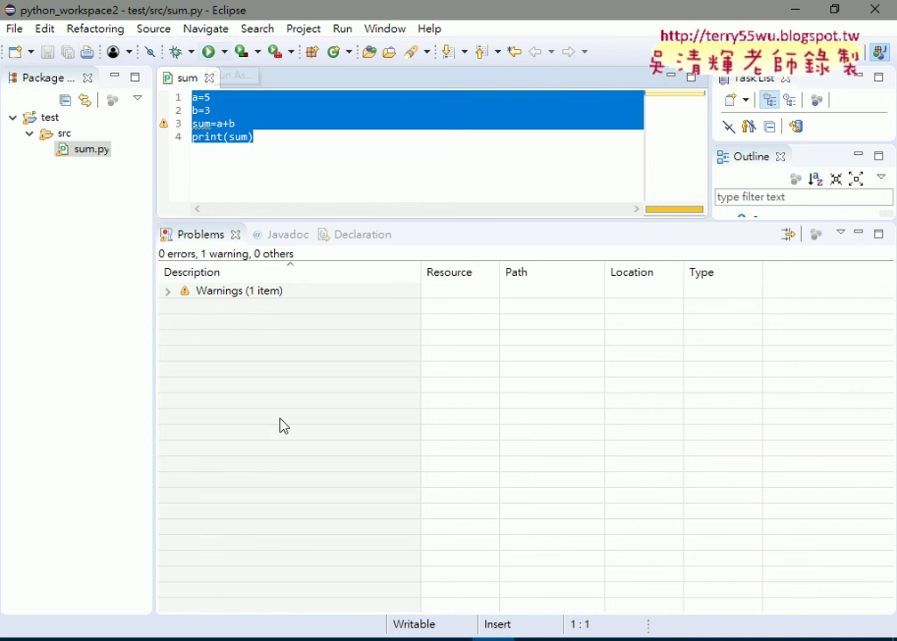
pyautogui.click(207, 55)
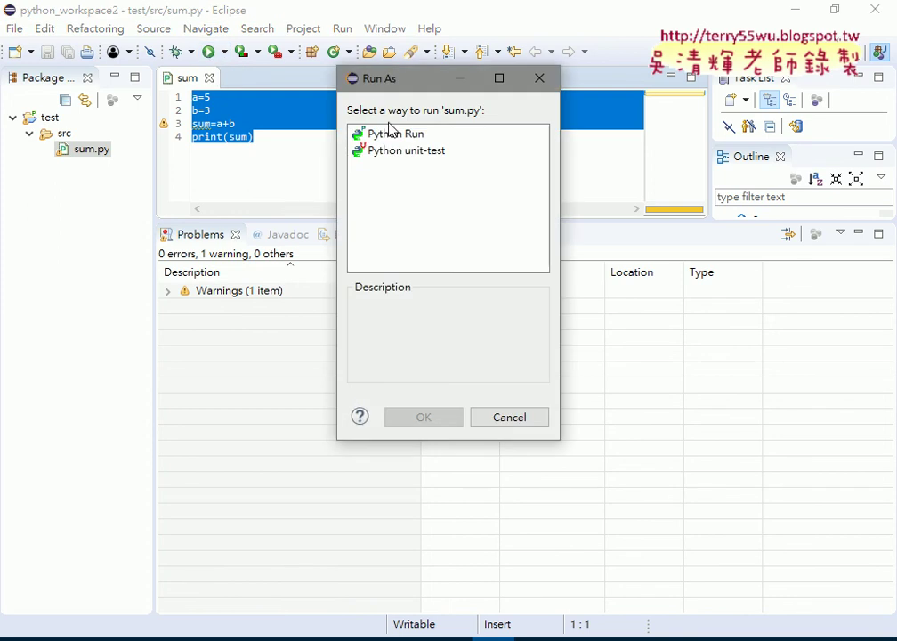
pyautogui.click(398, 136)
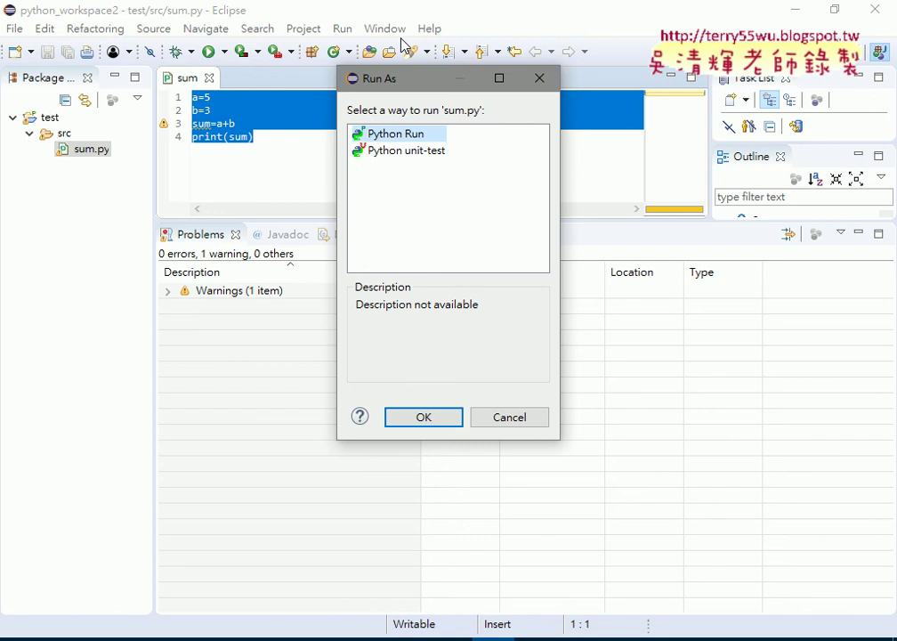
pyautogui.click(443, 418)
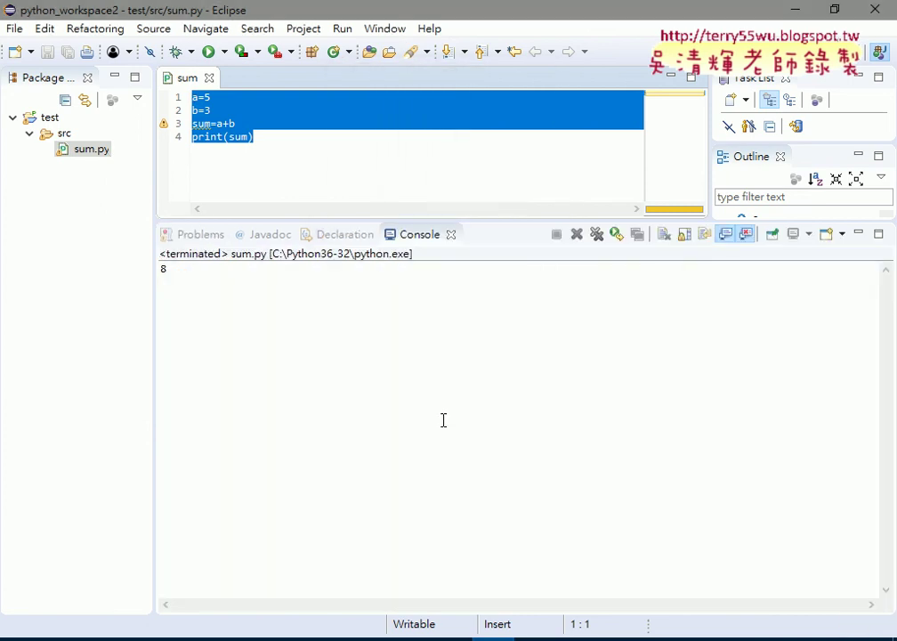
# Check the program's output in the console against the print(sum) statement on line 4 of sum.py.
pyautogui.click(182, 272)
pyautogui.moveTo(205, 295); pyautogui.dragTo(140, 271)
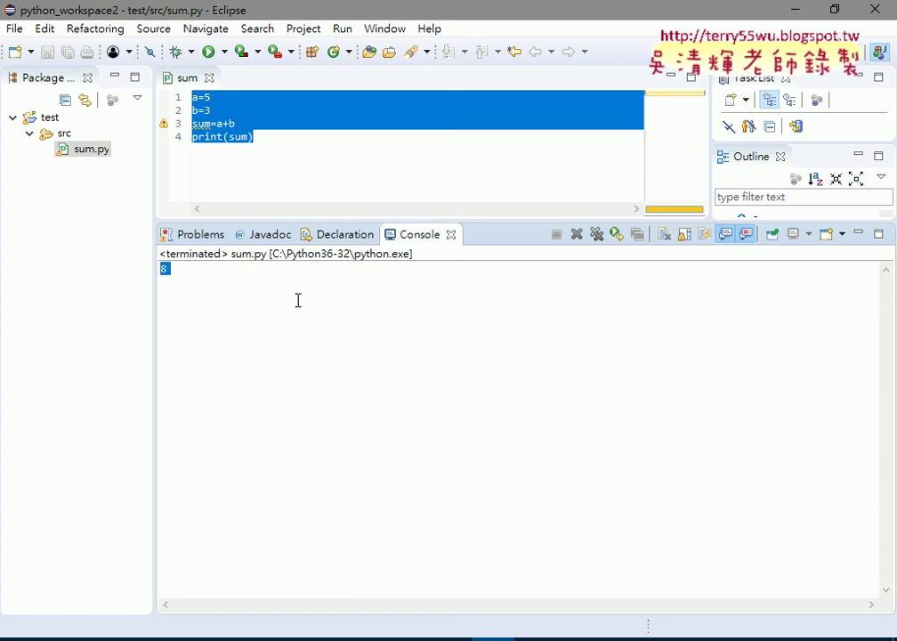
pyautogui.click(250, 137)
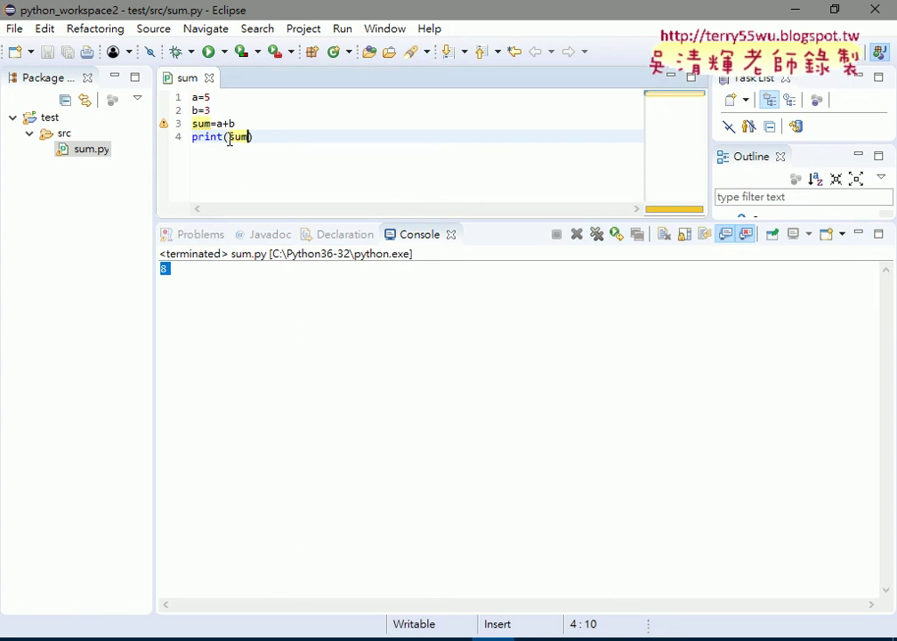
pyautogui.click(230, 139)
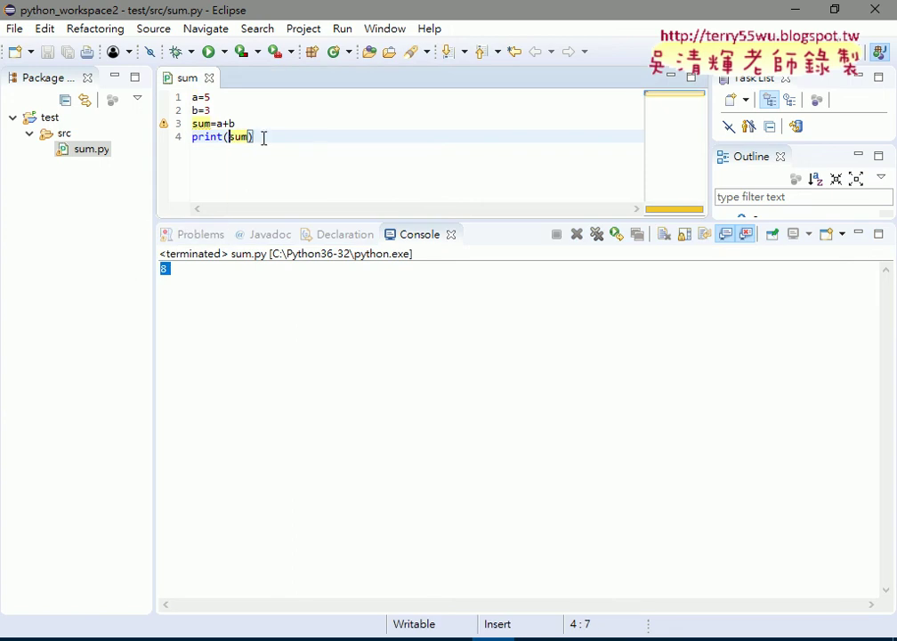